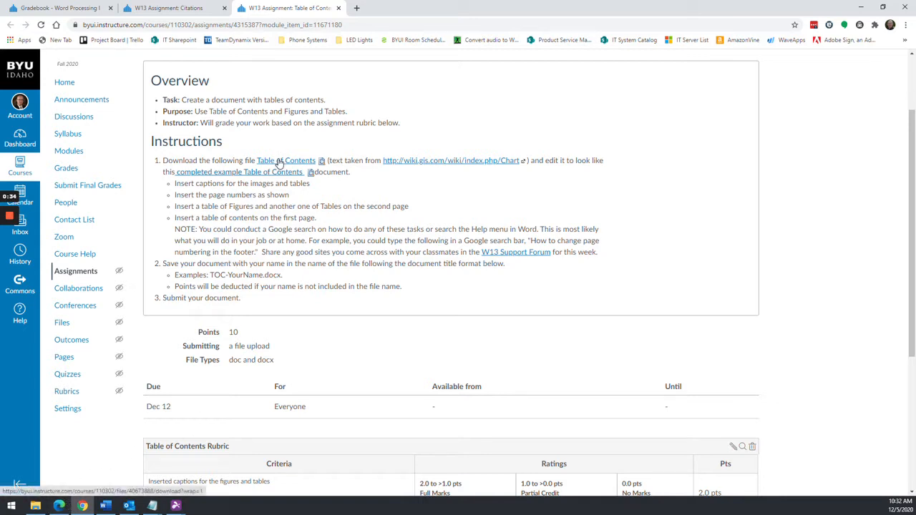
# Step: Switch to the completed example PDF in Edge and examine the page numbering at the foot of each page
pyautogui.click(59, 506)
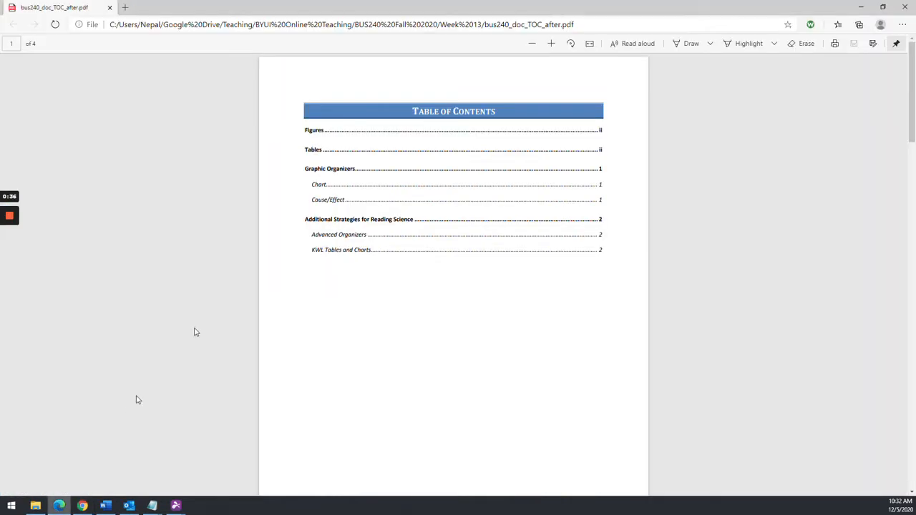
pyautogui.scroll(-5, 436, 297)
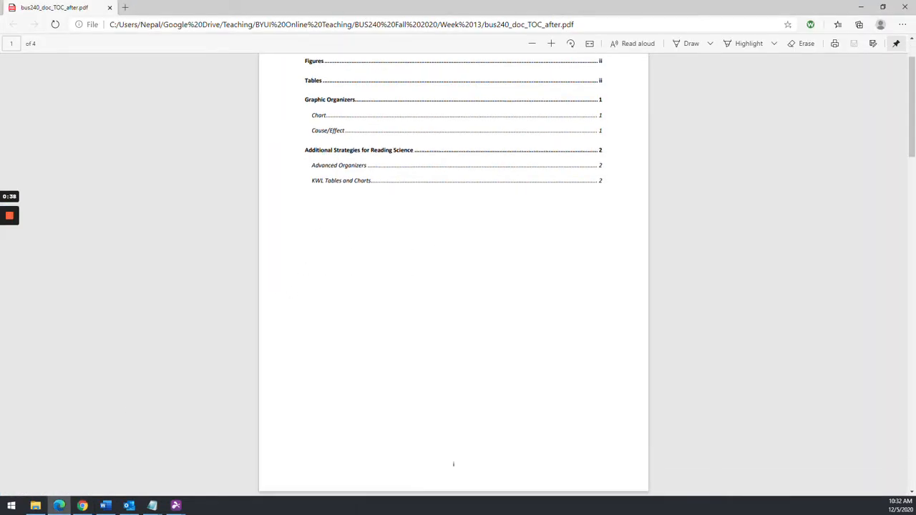
pyautogui.scroll(-2, 431, 248)
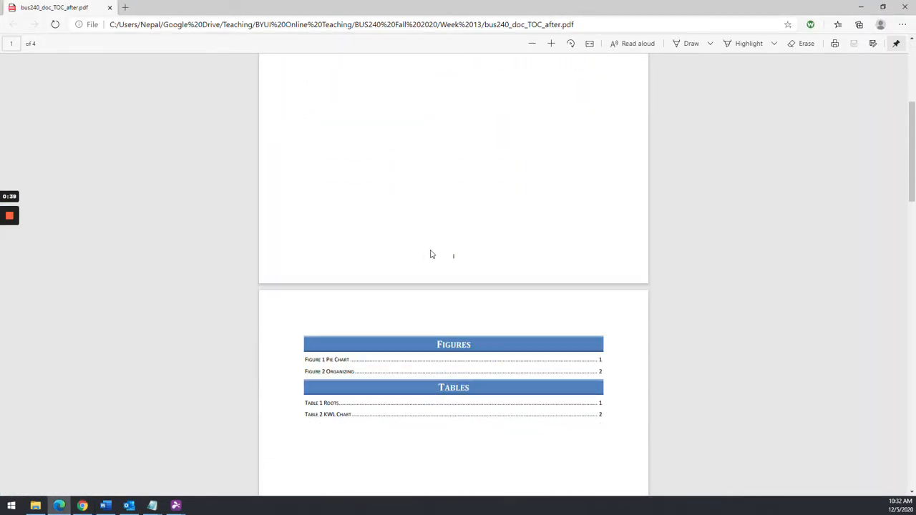
pyautogui.click(471, 258)
pyautogui.scroll(2, 403, 281)
pyautogui.scroll(2, 403, 282)
pyautogui.scroll(1, 403, 282)
pyautogui.scroll(-5, 422, 218)
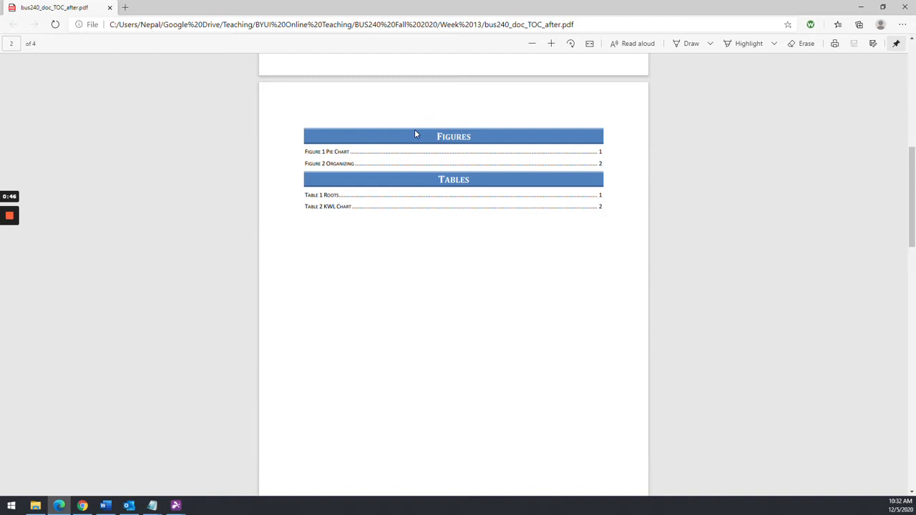
pyautogui.scroll(-4, 425, 255)
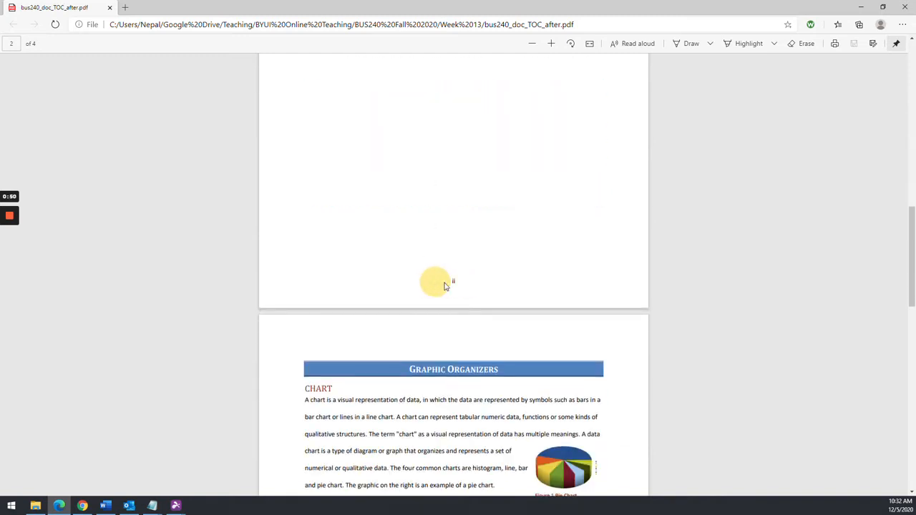
pyautogui.scroll(7, 487, 265)
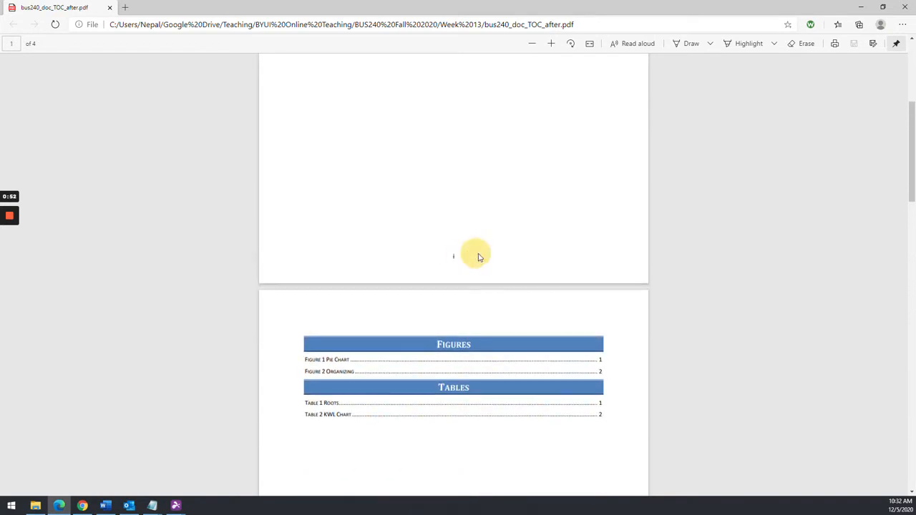
pyautogui.scroll(-7, 475, 269)
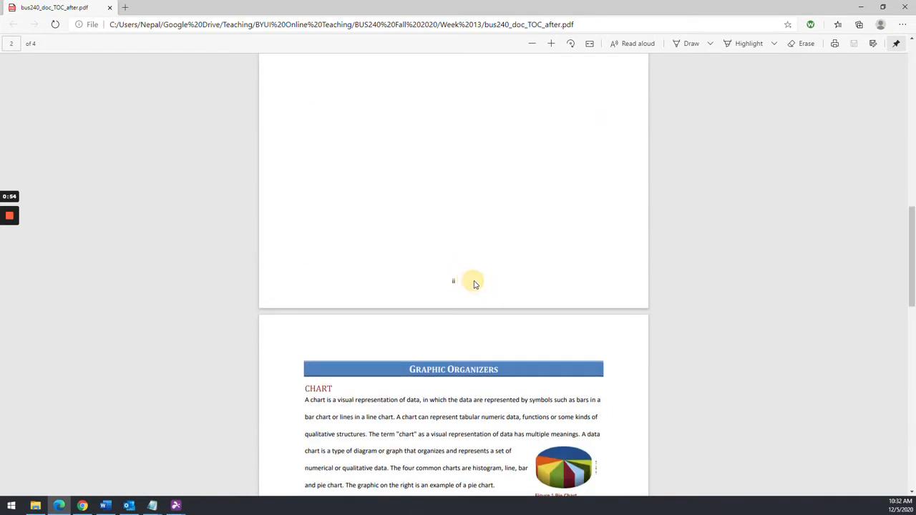
pyautogui.scroll(-6, 473, 284)
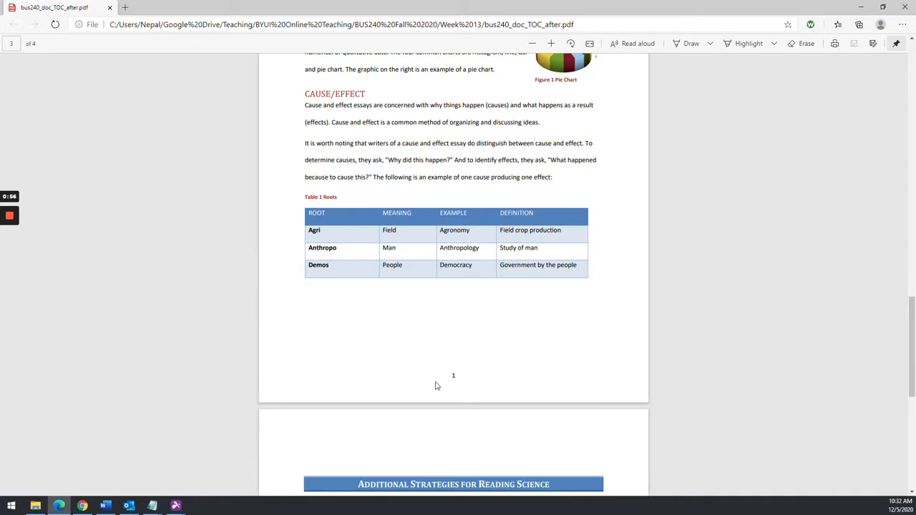
pyautogui.click(495, 381)
pyautogui.scroll(-6, 502, 362)
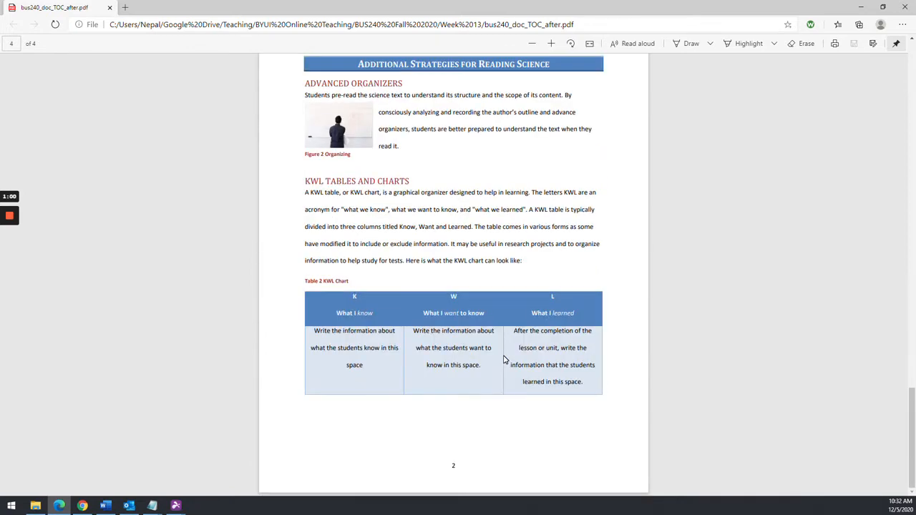
# Step: Review the example PDF again from its table of contents through to the KWL chart on the last page
pyautogui.press('Home')
pyautogui.scroll(-5, 504, 359)
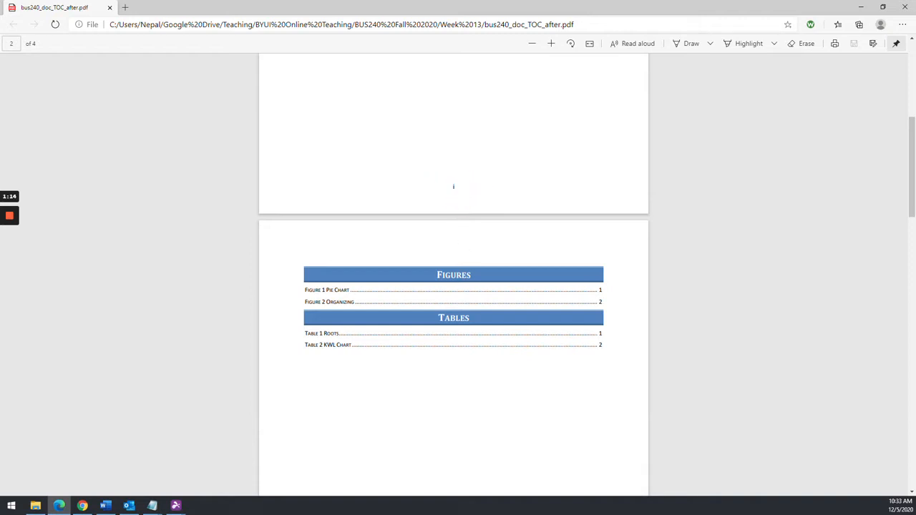
pyautogui.scroll(-5, 451, 187)
pyautogui.scroll(-10, 436, 358)
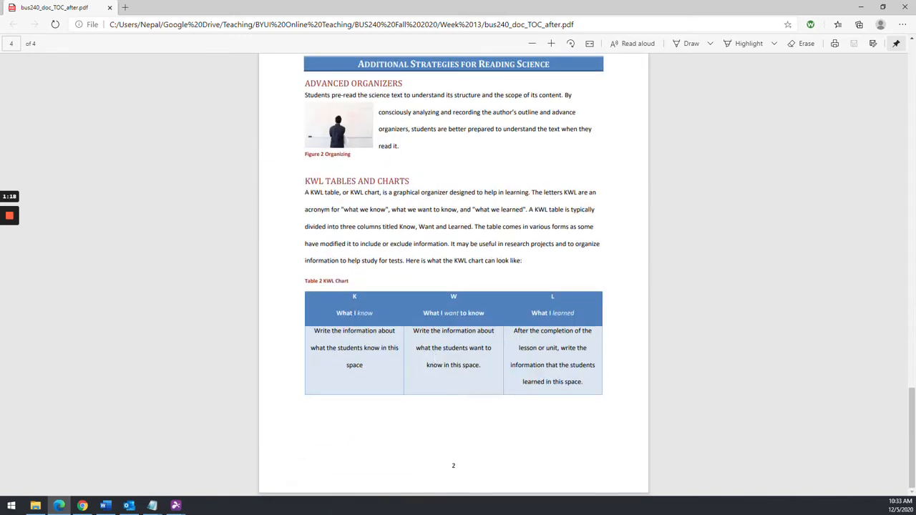
pyautogui.press('Home')
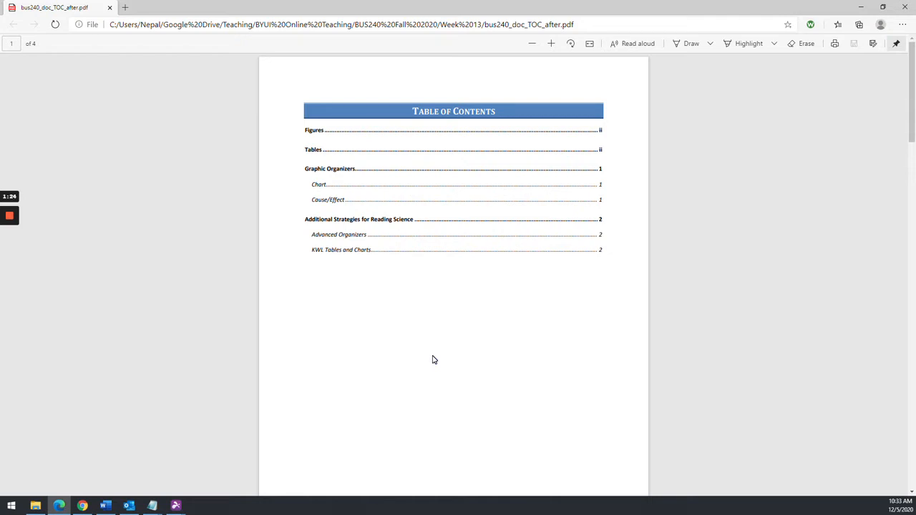
pyautogui.scroll(-10, 433, 358)
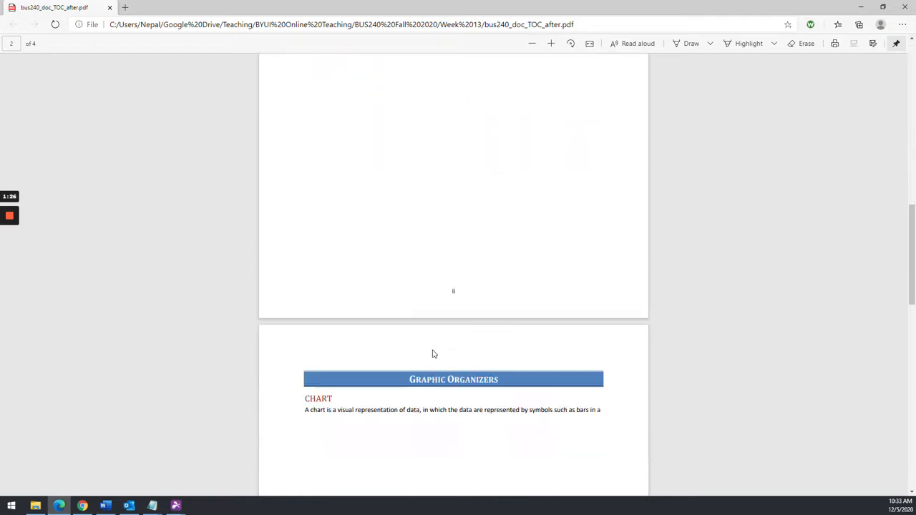
pyautogui.scroll(-15, 433, 354)
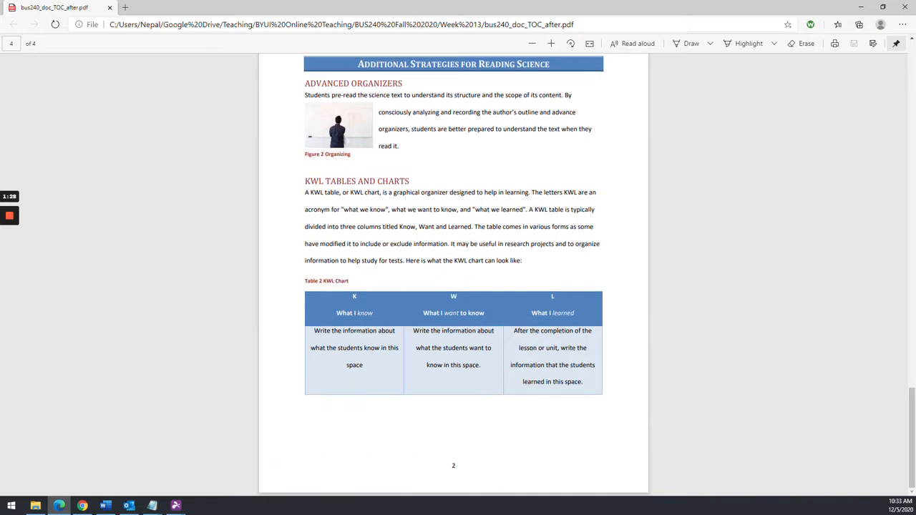
pyautogui.scroll(20, 425, 351)
# Step: Switch to the starter document in Word and examine its opening pages and the Graphic Organizers page
pyautogui.click(106, 506)
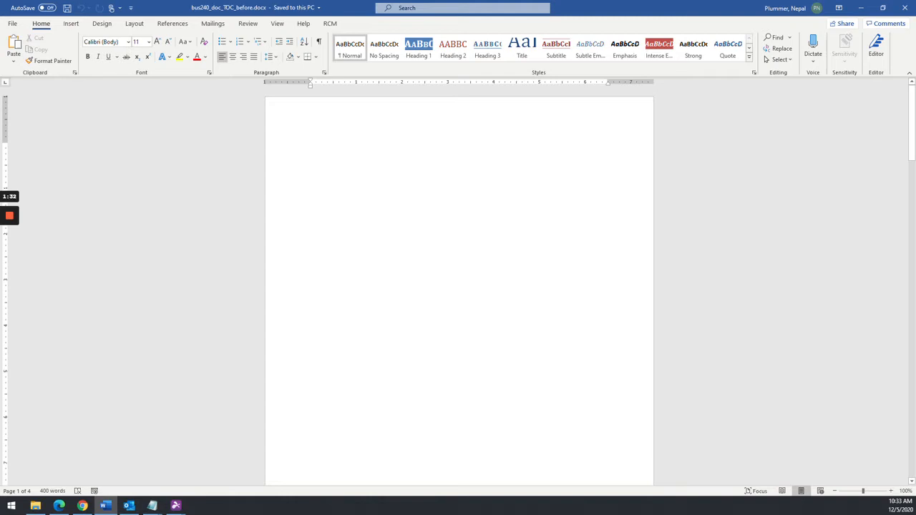
pyautogui.scroll(-6, 459, 287)
pyautogui.scroll(-10, 459, 286)
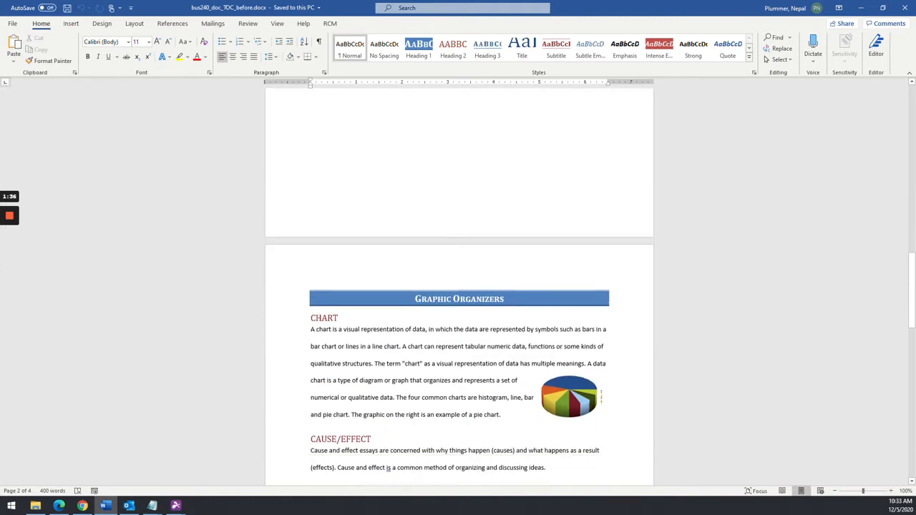
# Step: Return to the example PDF in Edge and examine its table of contents and the Figures and Tables lists
pyautogui.hotkey('alt', 'Tab')
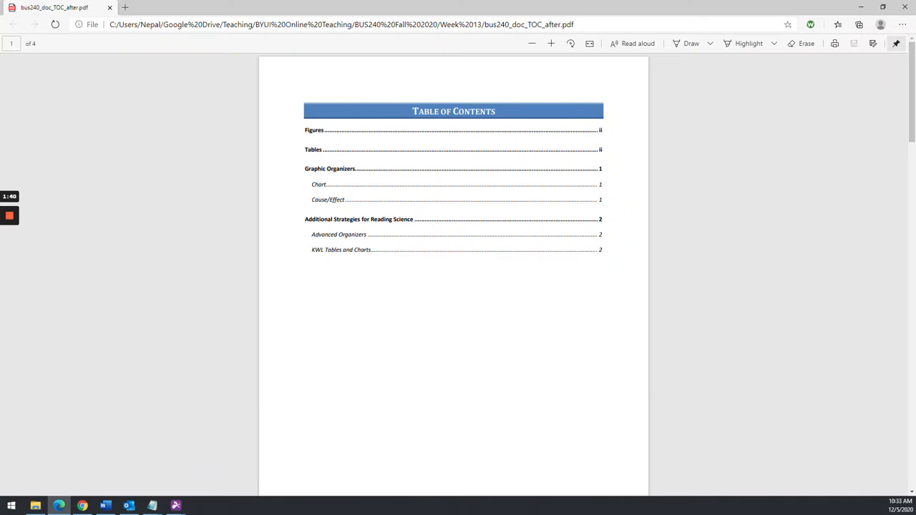
pyautogui.scroll(-6, 401, 335)
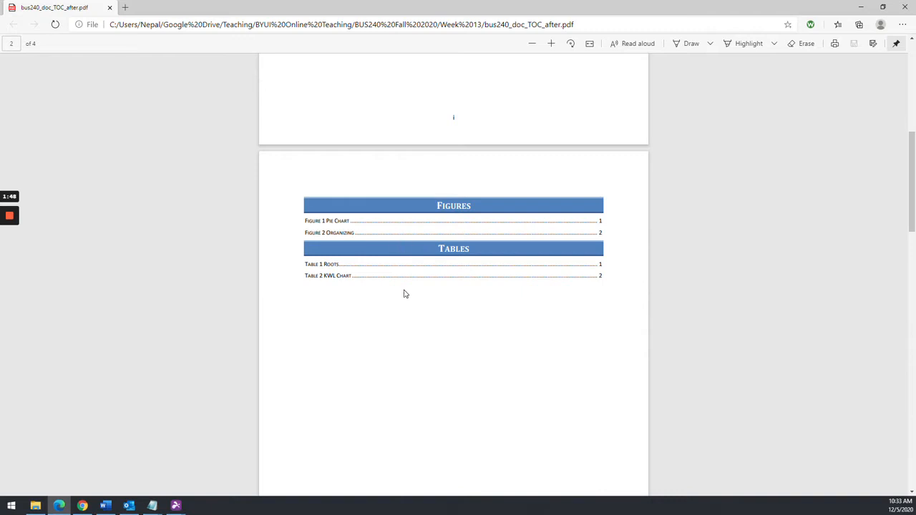
pyautogui.scroll(6, 406, 291)
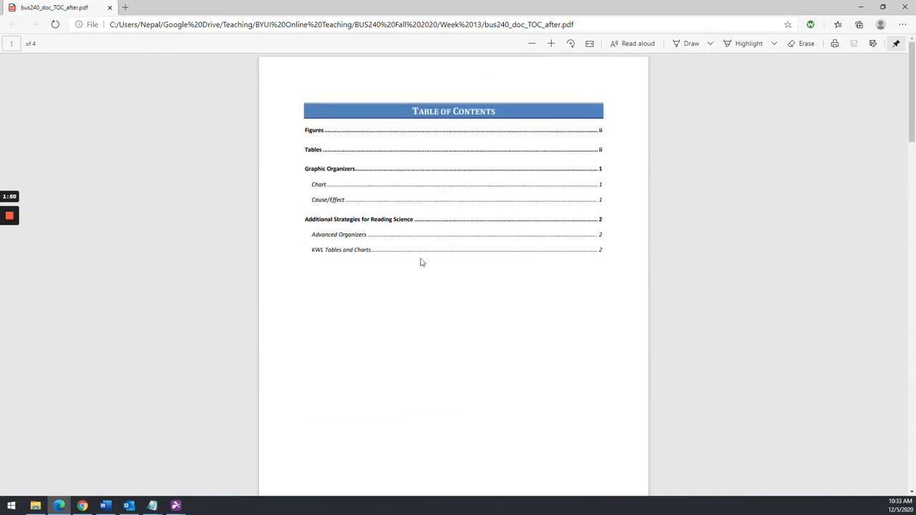
pyautogui.scroll(-10, 439, 194)
pyautogui.scroll(3, 431, 353)
pyautogui.click(481, 353)
pyautogui.scroll(10, 480, 354)
# Step: Locate the pie chart in the Word document and examine the matching figure and table captions in the example PDF
pyautogui.click(106, 505)
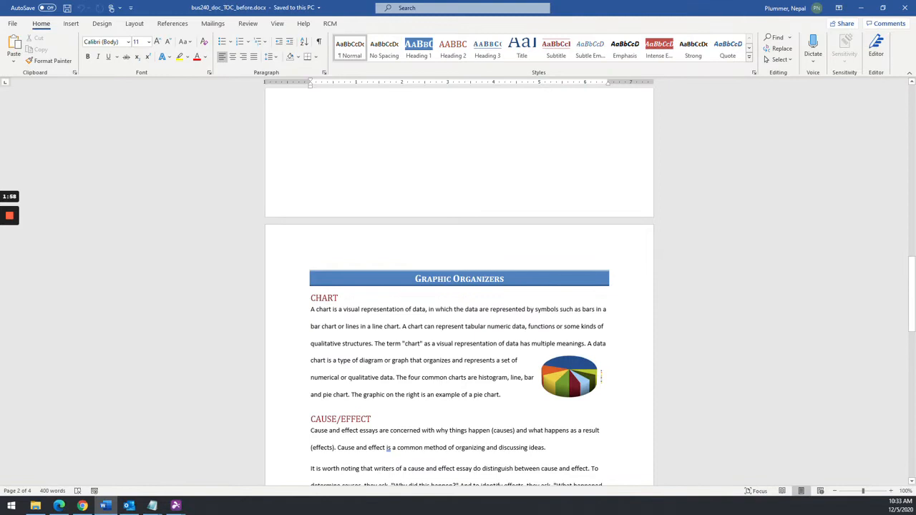
pyautogui.scroll(-2, 459, 317)
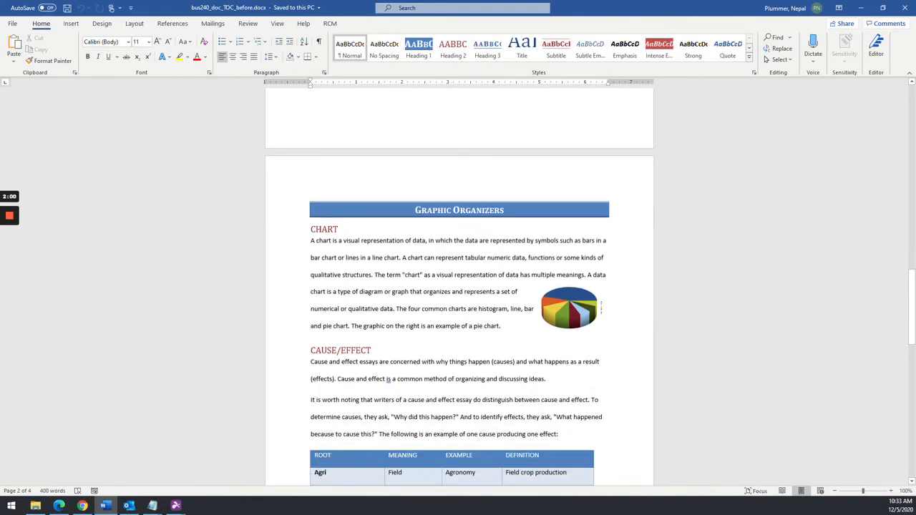
pyautogui.click(569, 308)
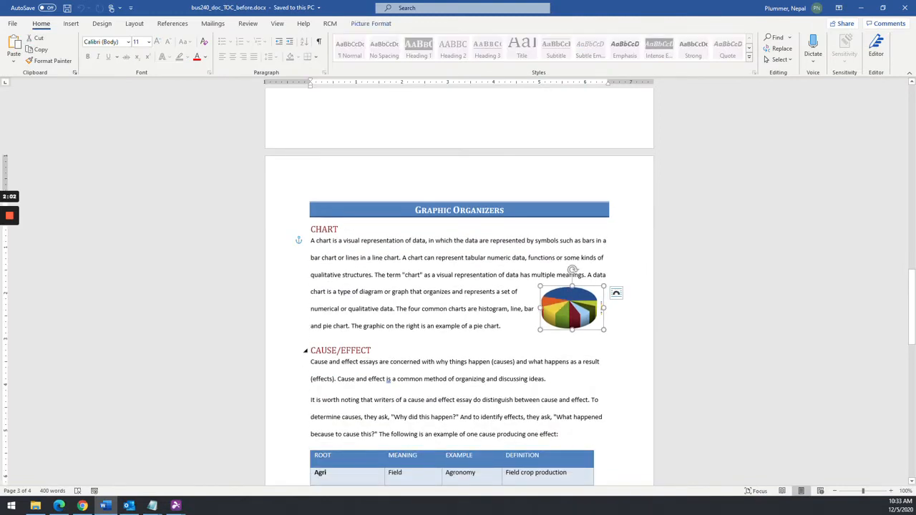
pyautogui.hotkey('alt', 'Tab')
pyautogui.scroll(-15, 466, 339)
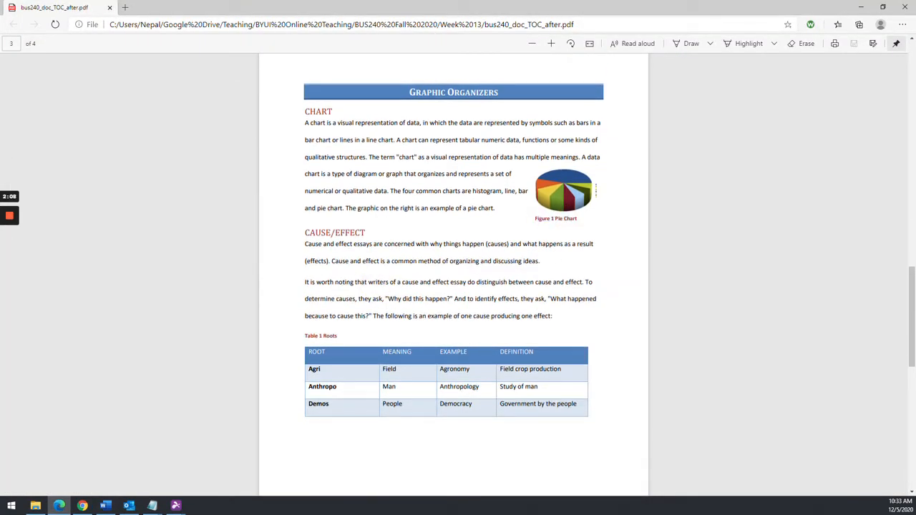
pyautogui.scroll(-8, 366, 352)
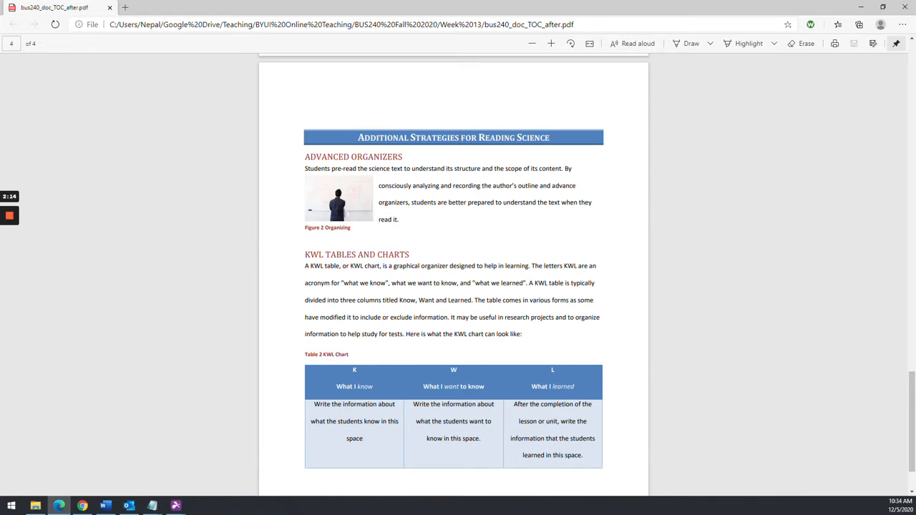
pyautogui.scroll(20, 454, 275)
pyautogui.scroll(-12, 454, 274)
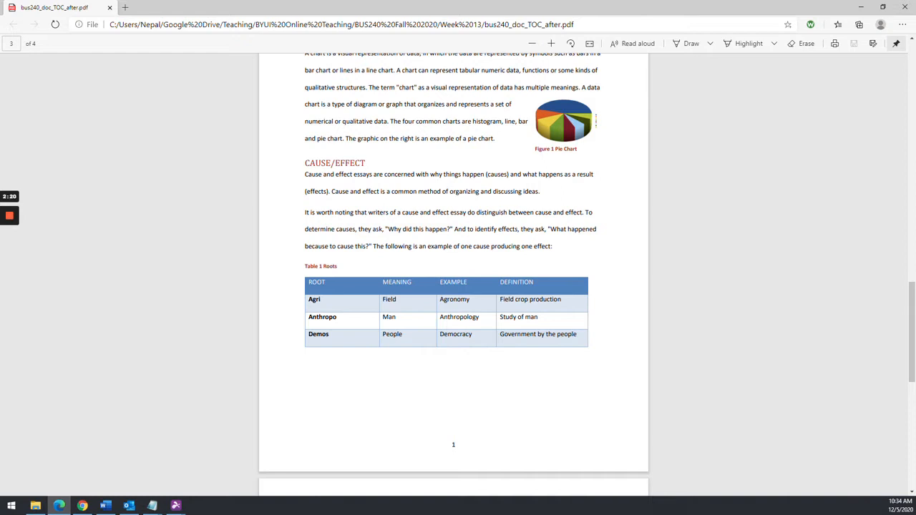
# Step: Return to the Word document and start inserting a caption for the pie chart under the Chart heading
pyautogui.hotkey('alt', 'Tab')
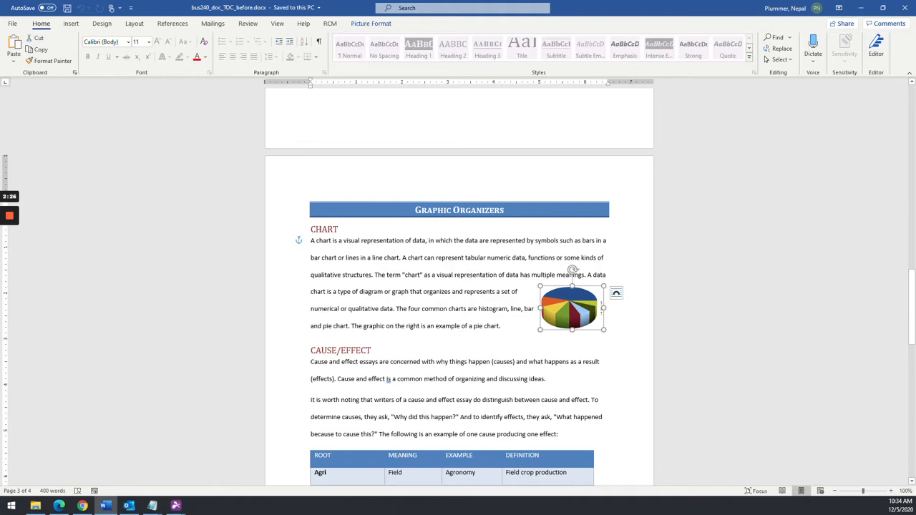
pyautogui.click(451, 325)
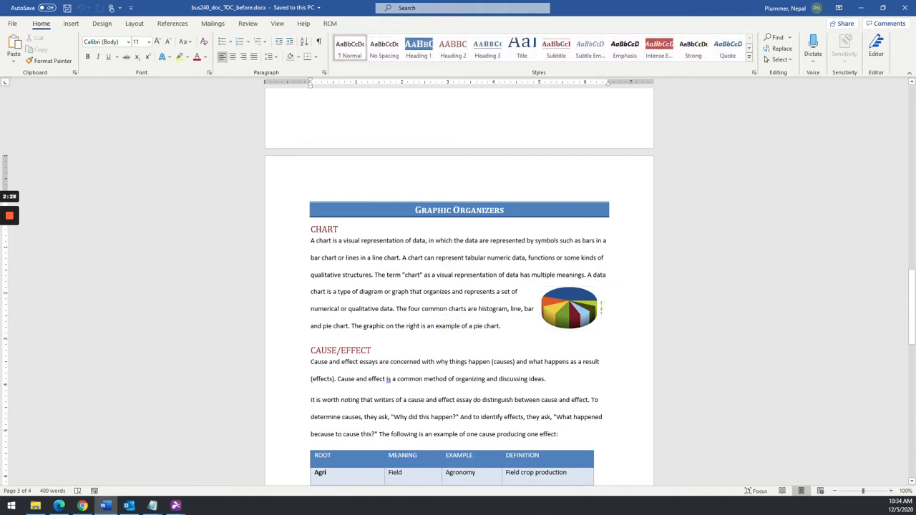
pyautogui.click(573, 310)
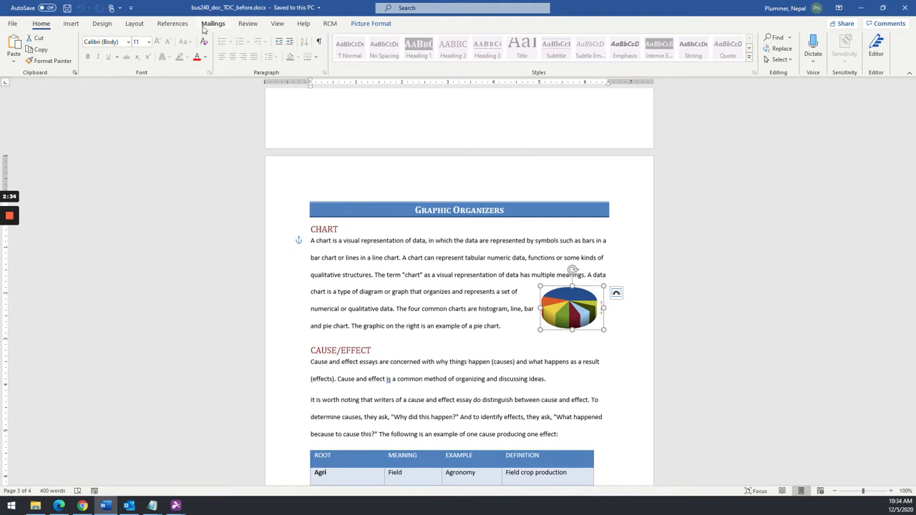
pyautogui.click(176, 25)
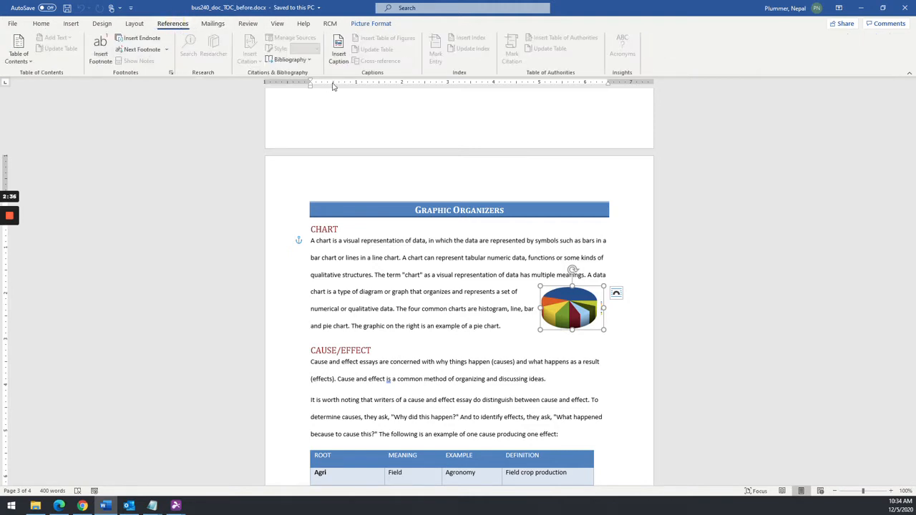
pyautogui.click(340, 56)
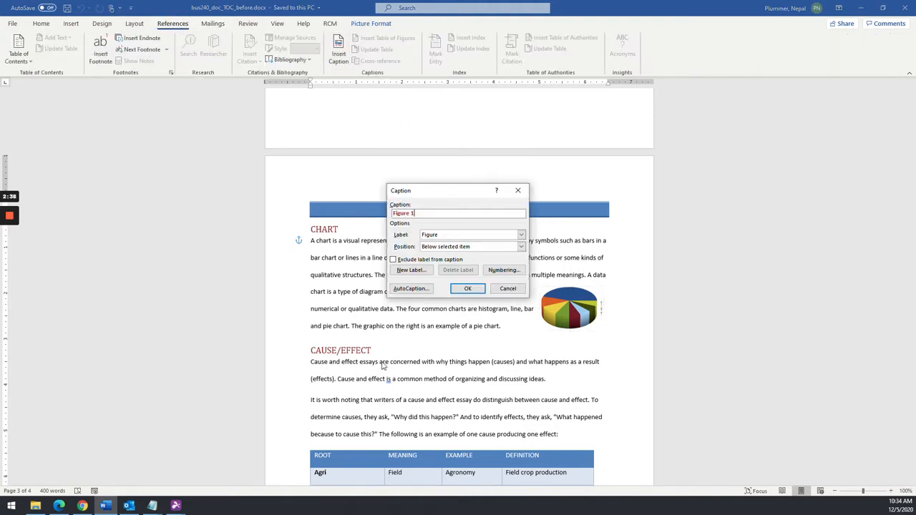
# Step: Try Table as the label of the pie chart's caption and switch it back to Figure
pyautogui.click(410, 216)
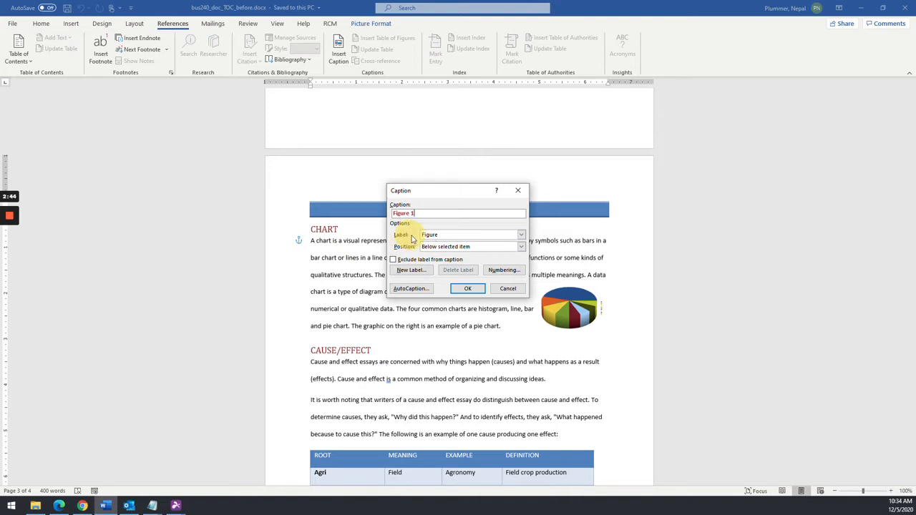
pyautogui.click(441, 238)
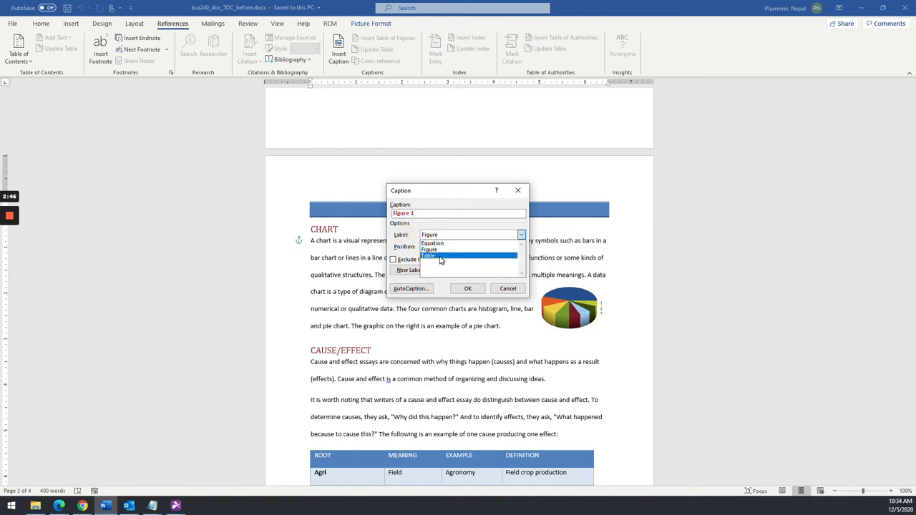
pyautogui.click(442, 257)
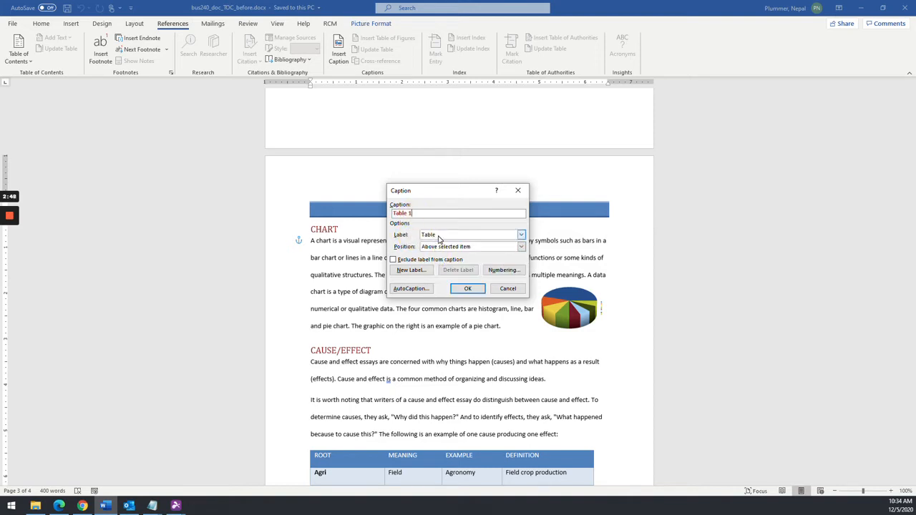
pyautogui.click(430, 235)
pyautogui.click(429, 250)
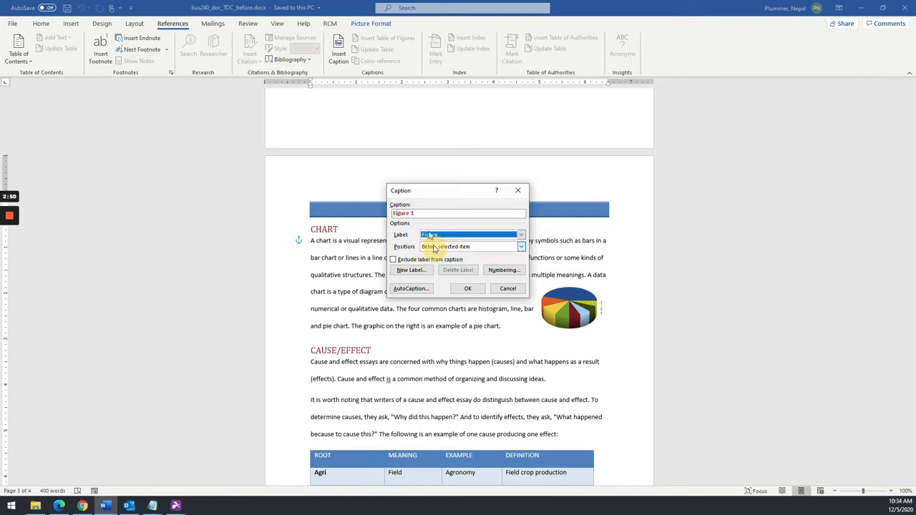
pyautogui.click(410, 214)
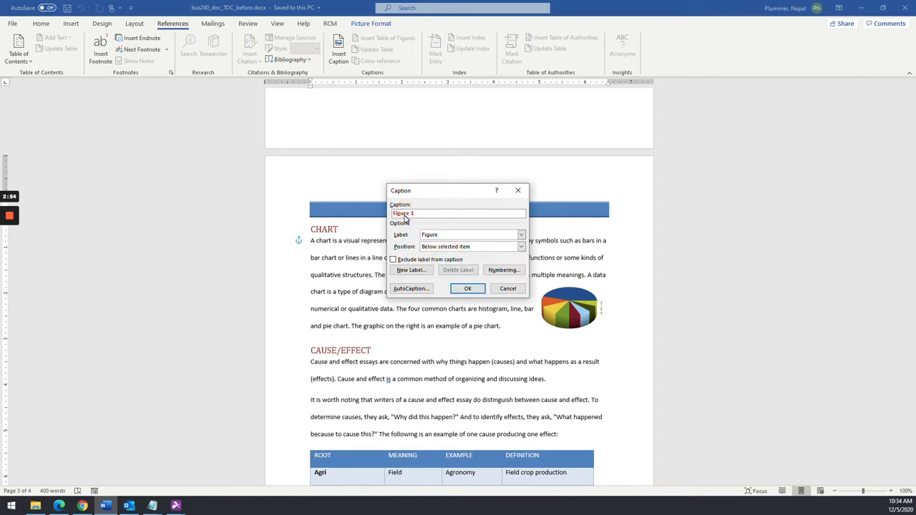
# Step: Complete the pie chart's Figure caption with the text "Pie Chart", placed below the chart
pyautogui.write('Pie Chart')
pyautogui.click(467, 288)
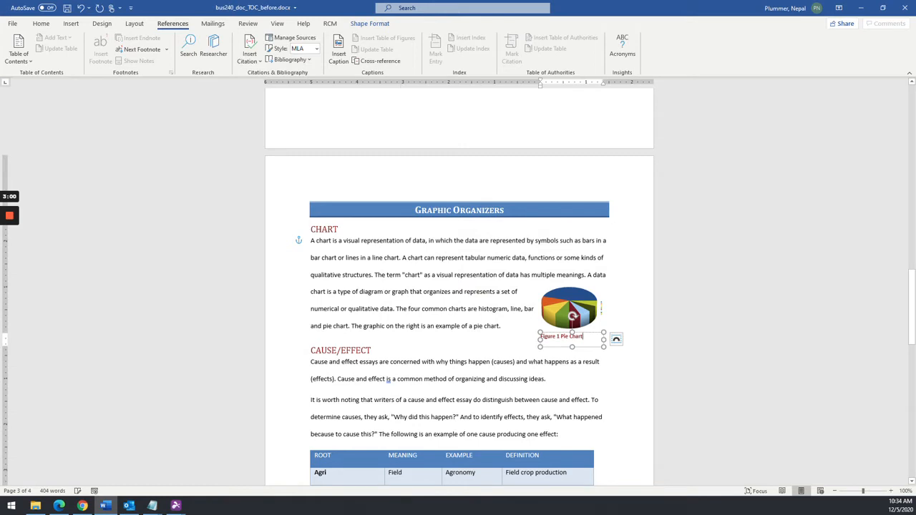
pyautogui.scroll(-1, 458, 329)
pyautogui.click(453, 340)
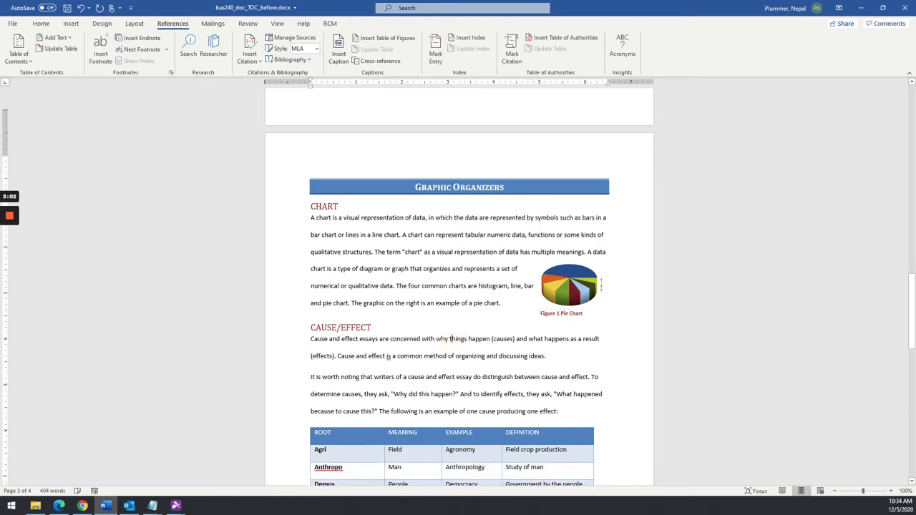
# Step: Insert a caption above the word-root table under Cause/Effect, with the label Table and the text "Roots"
pyautogui.scroll(-5, 453, 340)
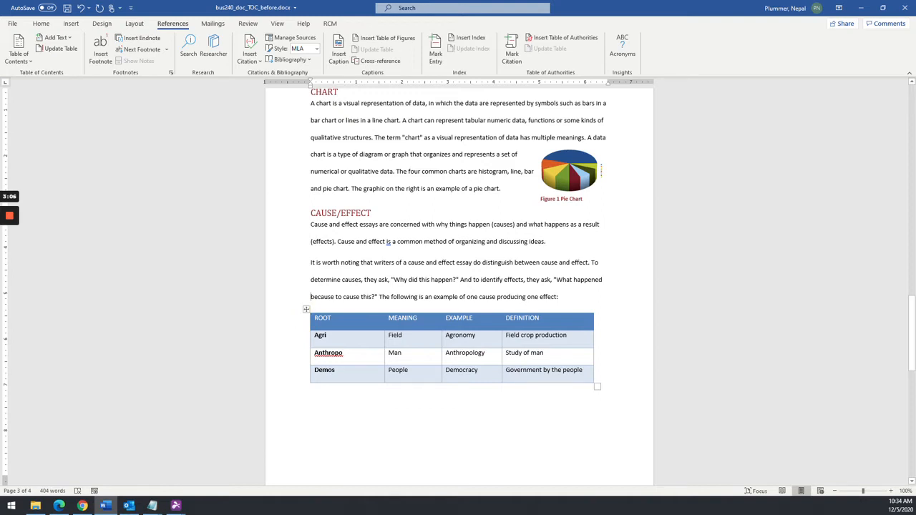
pyautogui.click(305, 309)
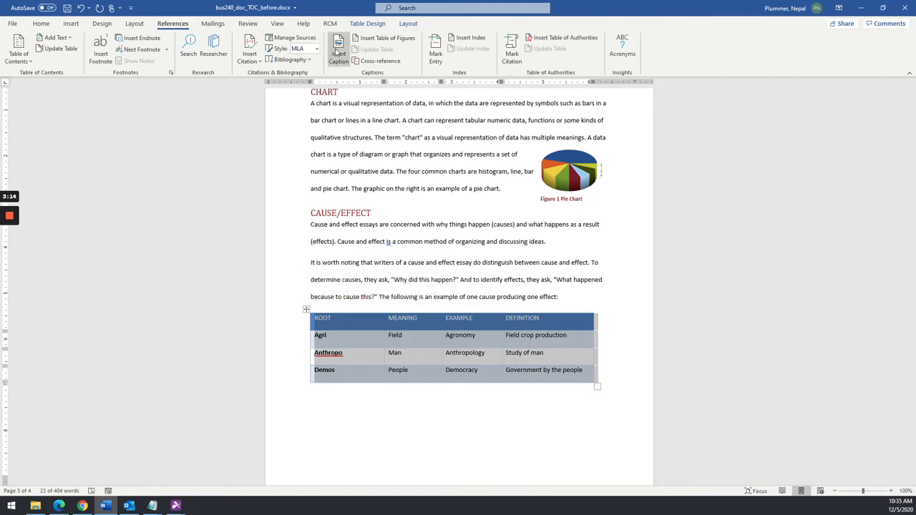
pyautogui.rightClick(398, 348)
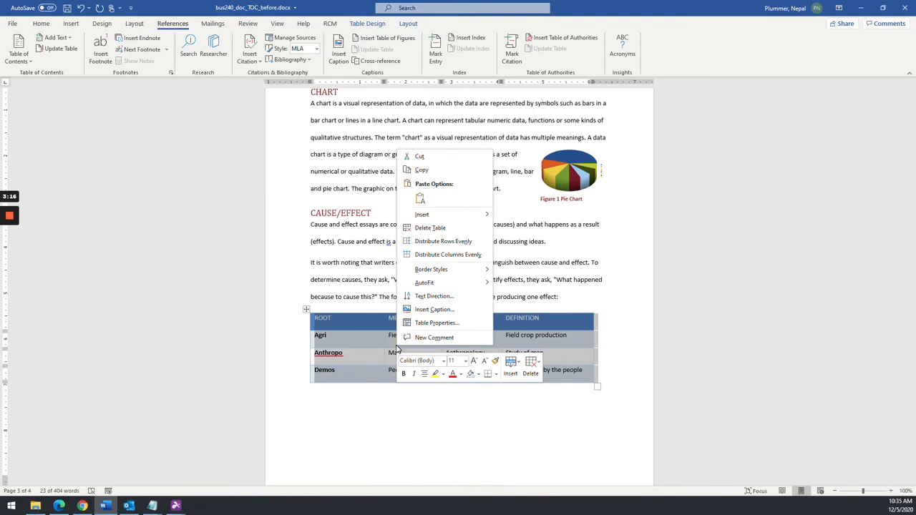
pyautogui.click(448, 311)
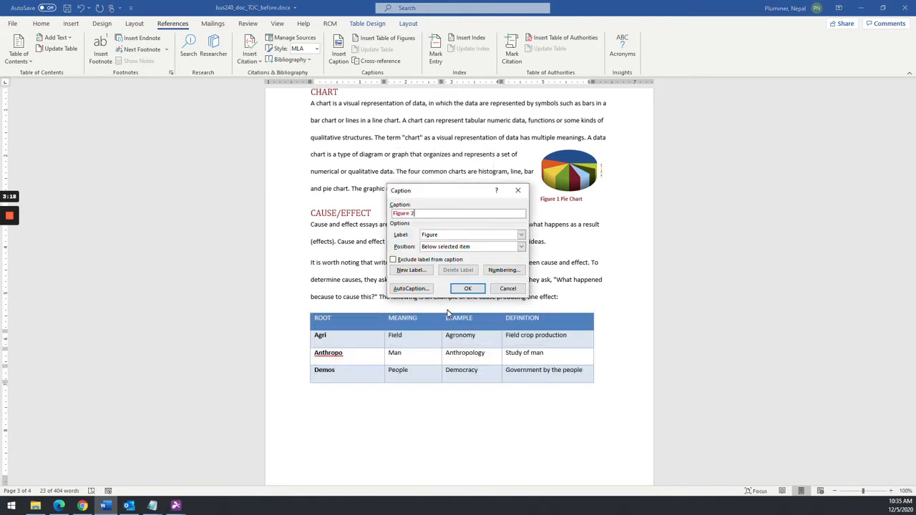
pyautogui.click(451, 236)
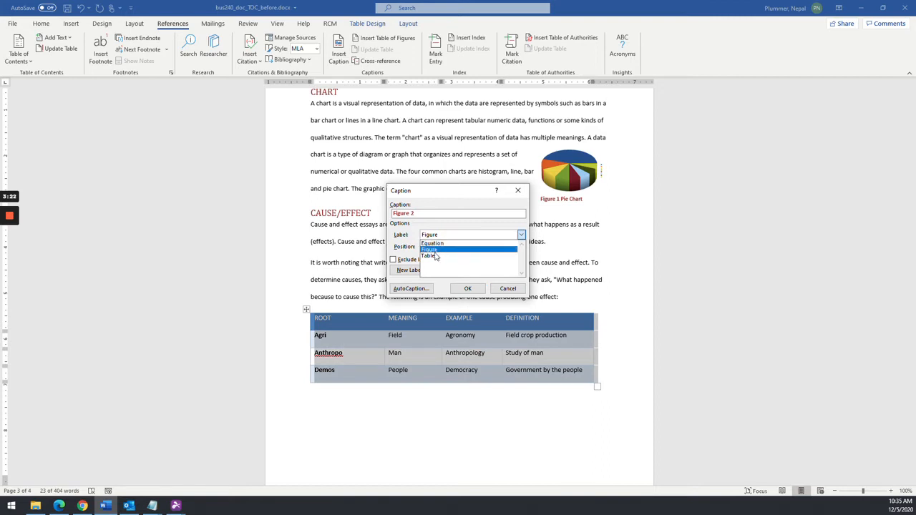
pyautogui.click(408, 237)
pyautogui.click(521, 235)
pyautogui.click(439, 264)
pyautogui.click(422, 218)
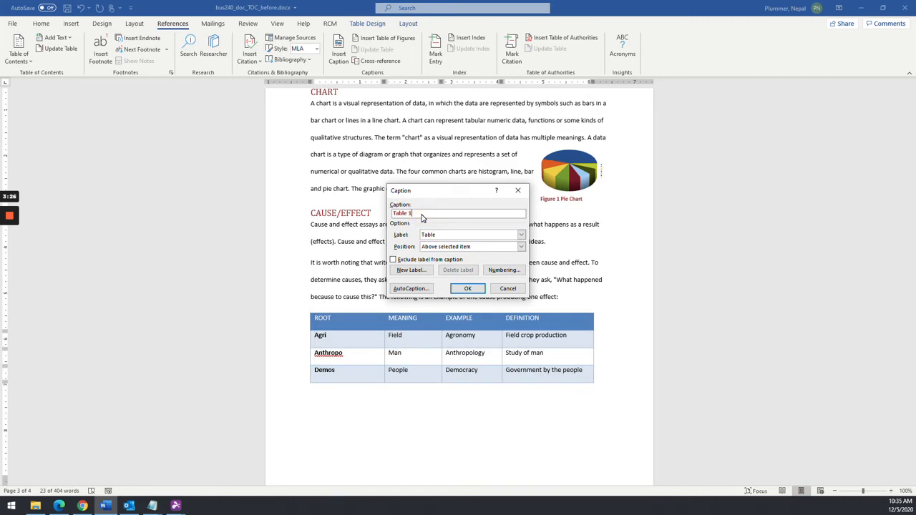
pyautogui.write('Roots')
pyautogui.click(466, 289)
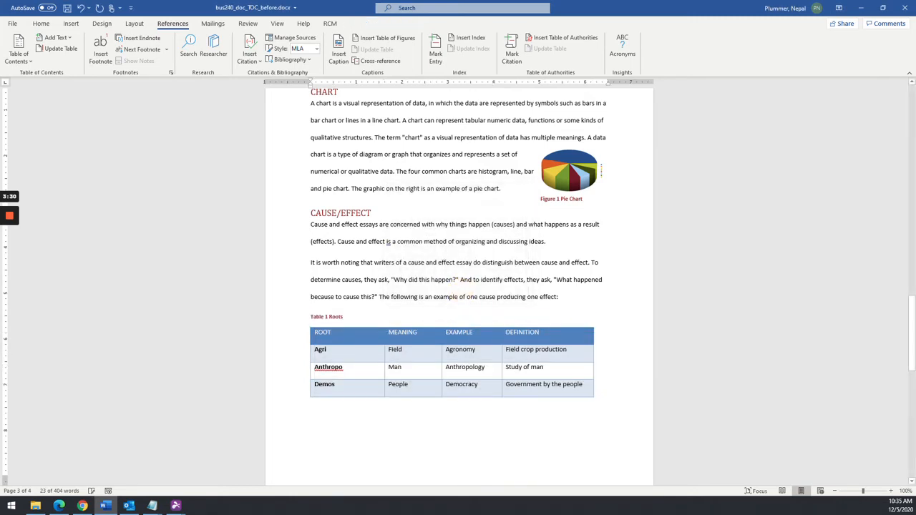
# Step: Locate the Additional Strategies for Reading Science page and examine its figure and table captions in the example PDF in Edge
pyautogui.scroll(-5, 459, 287)
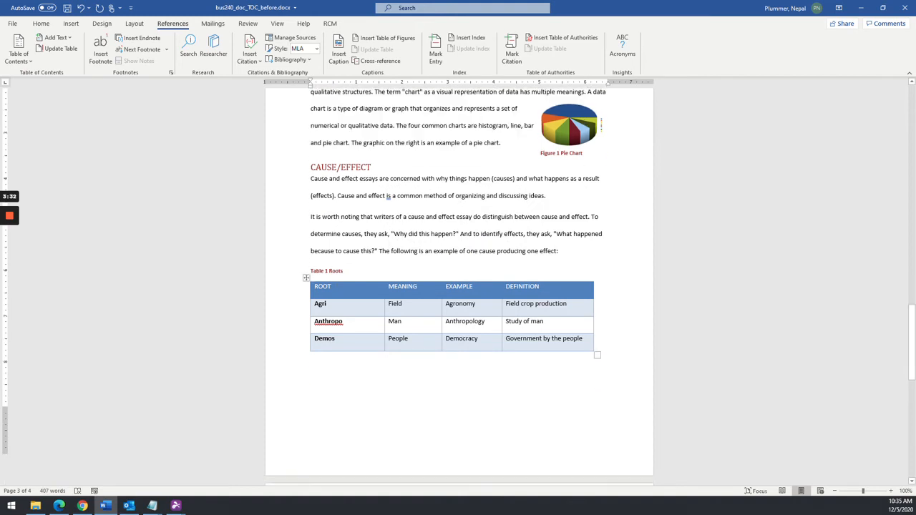
pyautogui.scroll(-7, 459, 286)
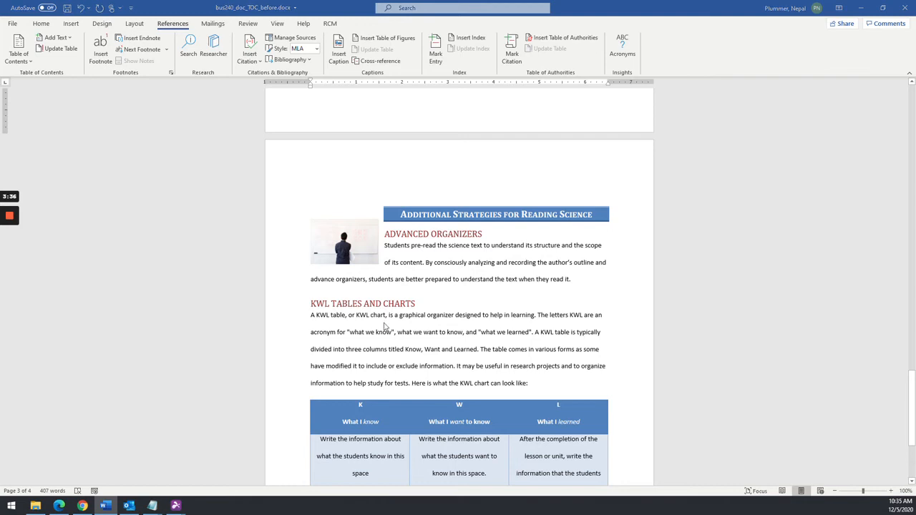
pyautogui.hotkey('alt', 'Tab')
pyautogui.scroll(-7, 454, 275)
pyautogui.scroll(4, 454, 275)
pyautogui.scroll(-4, 453, 275)
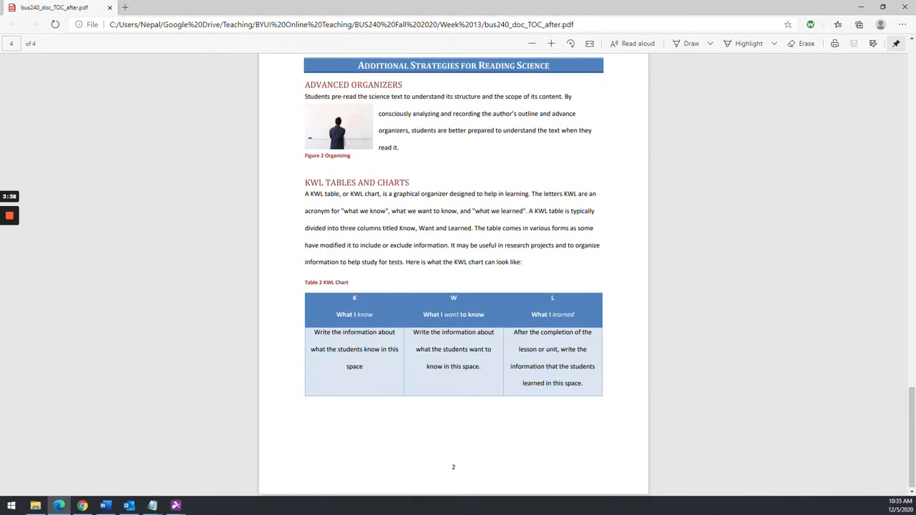
# Step: Return to the Word document and caption the whiteboard picture beside Advanced Organizers with the label Figure and the text "Organizing"
pyautogui.hotkey('alt', 'Tab')
pyautogui.click(342, 251)
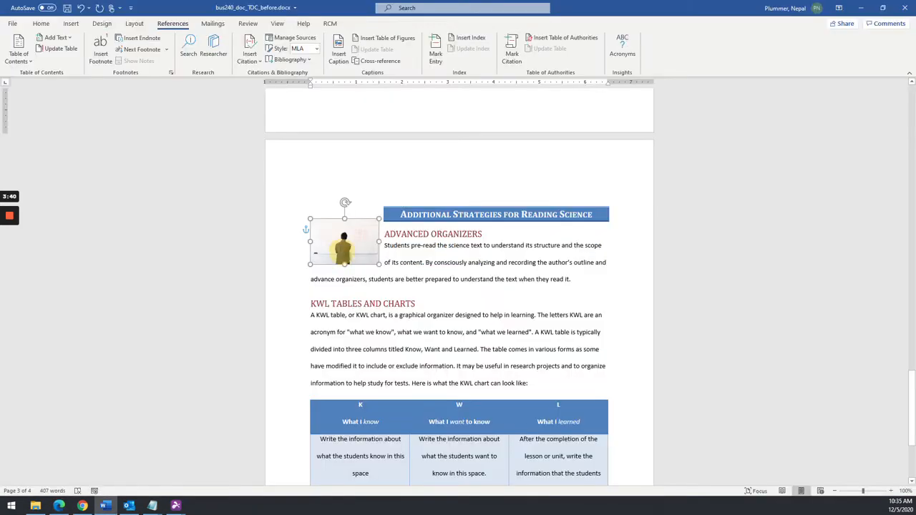
pyautogui.rightClick(343, 253)
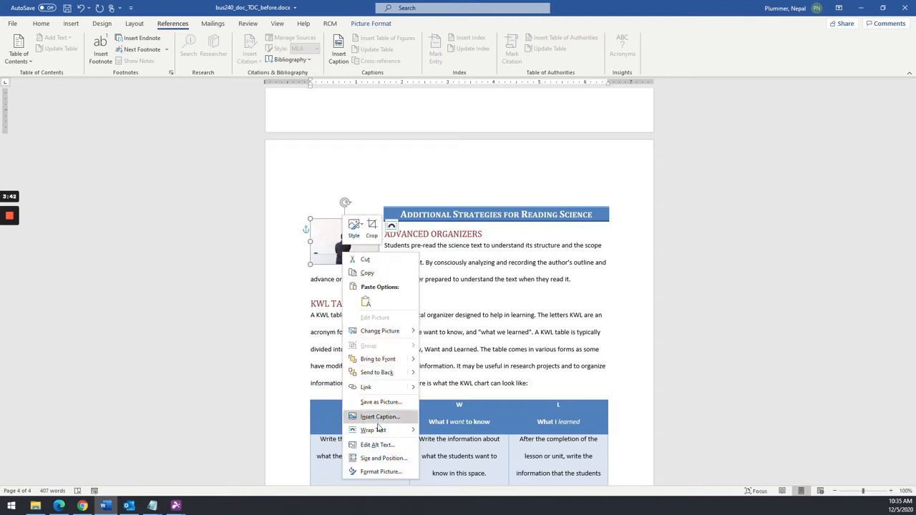
pyautogui.click(380, 417)
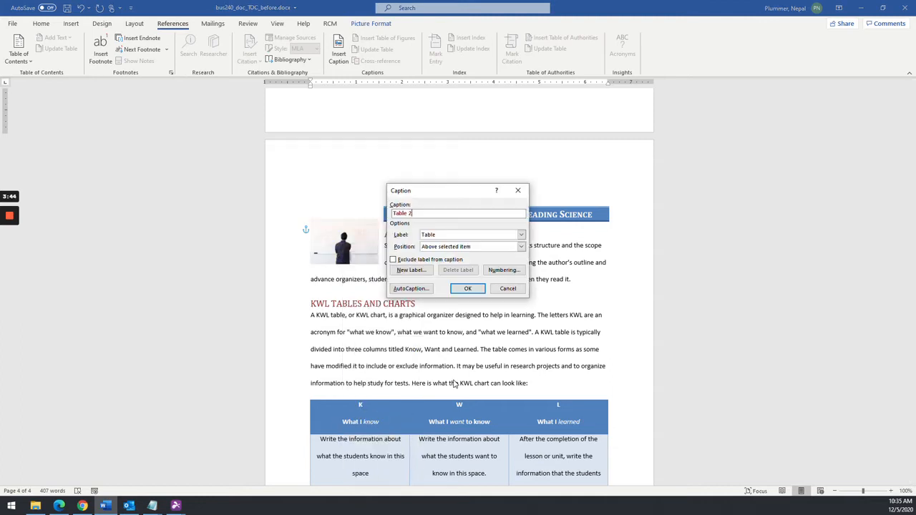
pyautogui.click(451, 236)
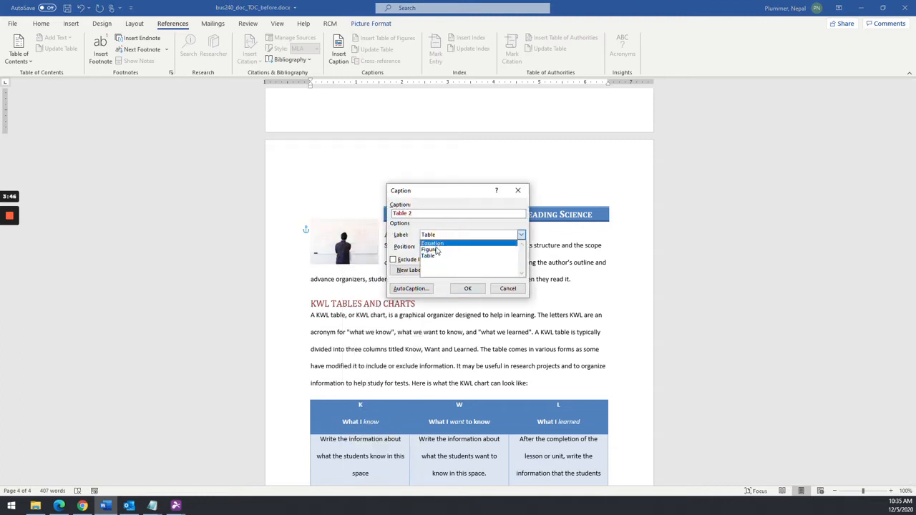
pyautogui.click(437, 249)
pyautogui.click(432, 215)
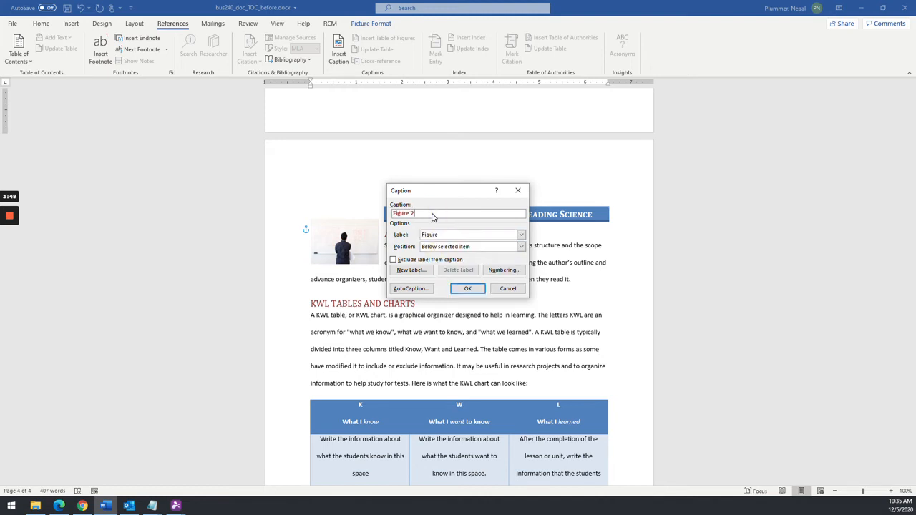
pyautogui.write('Organizing')
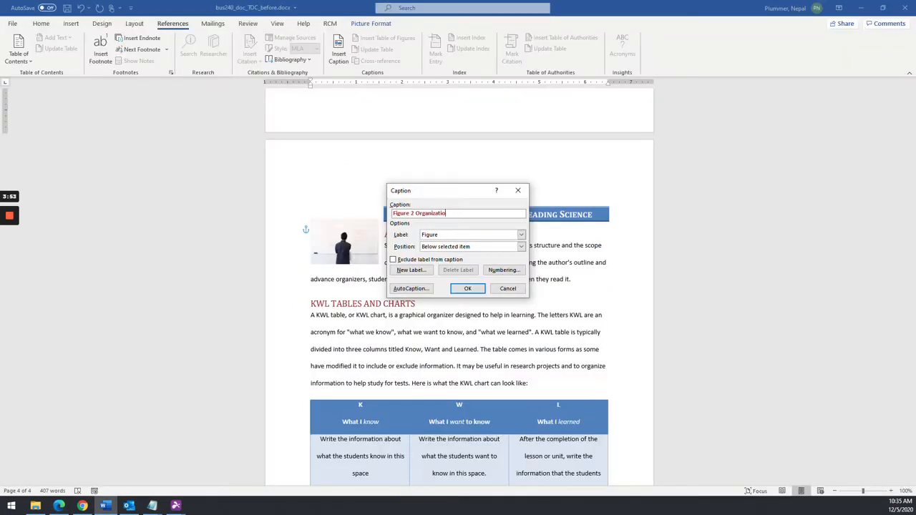
pyautogui.press('BackSpace')
pyautogui.press('BackSpace')
pyautogui.press('BackSpace')
pyautogui.write('ing')
pyautogui.click(468, 288)
# Step: Start a caption for the table under KWL Tables and Charts, with the label Table and the text "KWL Chart"
pyautogui.scroll(-3, 459, 287)
pyautogui.click(349, 336)
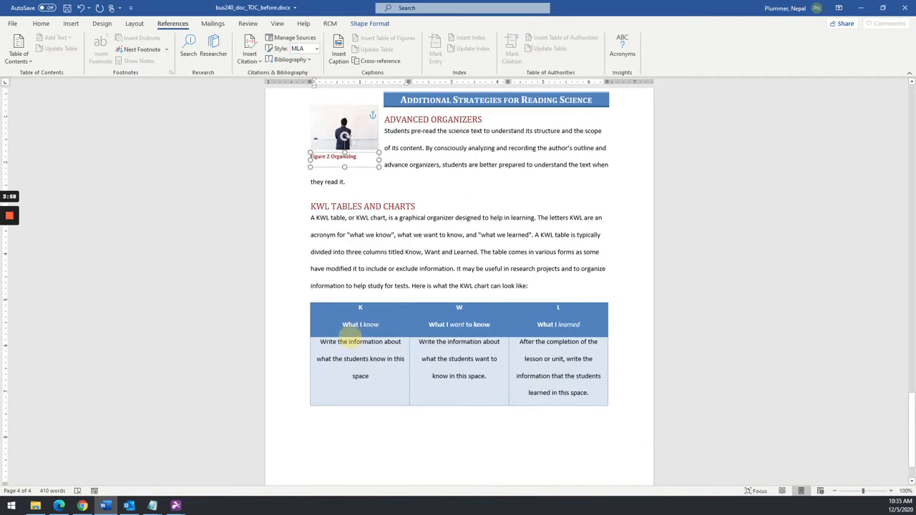
pyautogui.rightClick(307, 298)
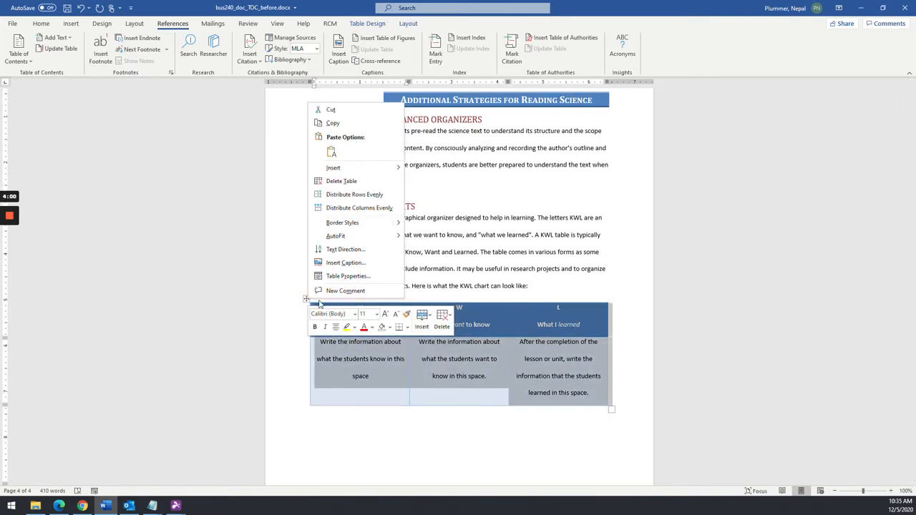
pyautogui.click(339, 262)
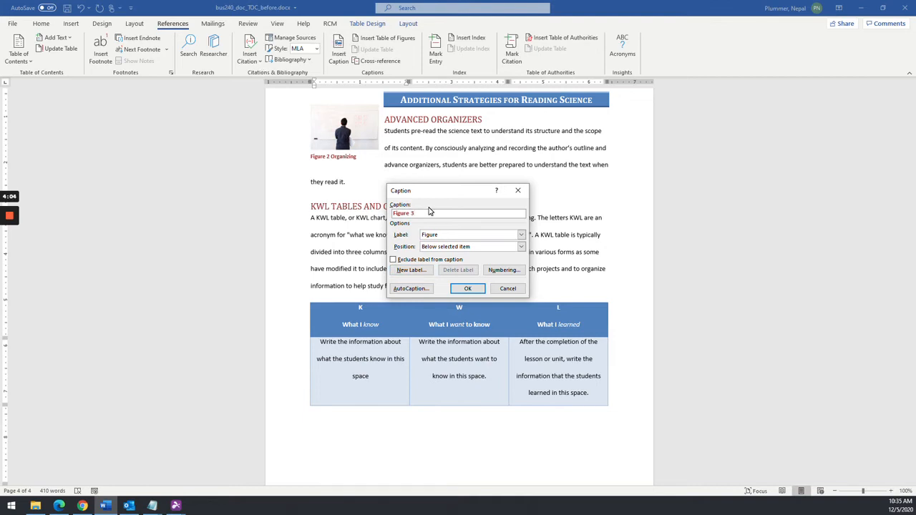
pyautogui.click(432, 235)
pyautogui.click(428, 255)
pyautogui.write('KWL')
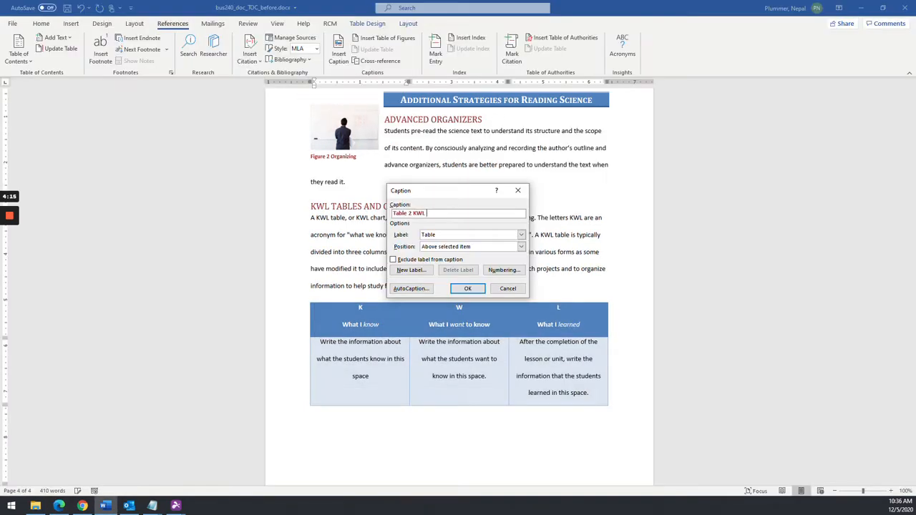
pyautogui.write('Chart')
# Step: Check the caption positions in the example PDF in Edge, and insert the KWL caption above its table back in Word
pyautogui.click(429, 247)
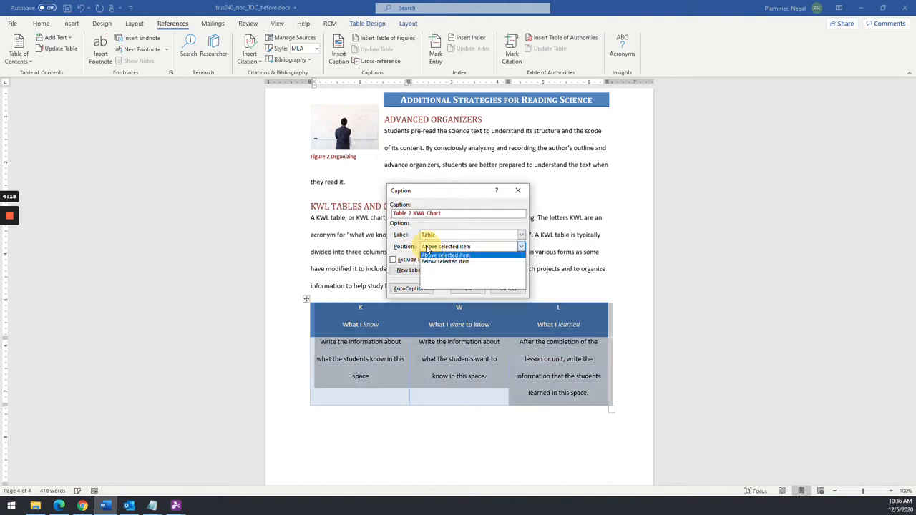
pyautogui.click(441, 229)
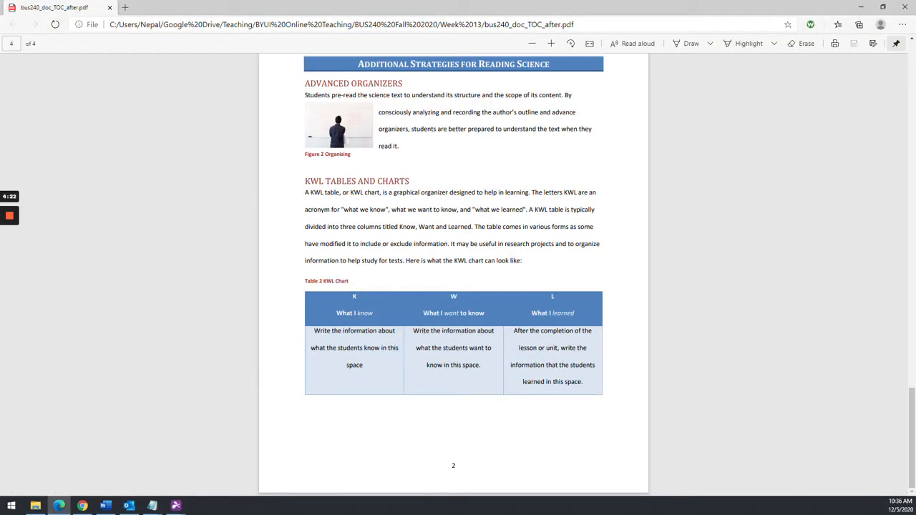
pyautogui.scroll(7, 344, 256)
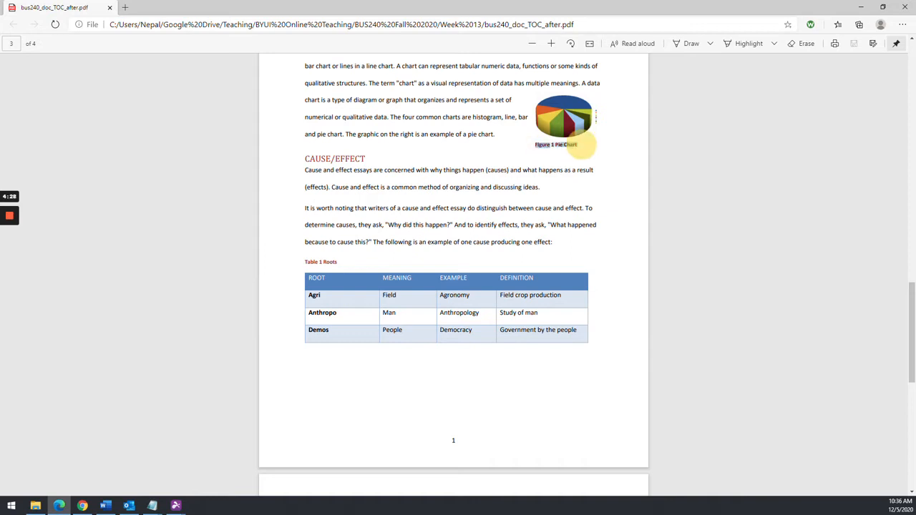
pyautogui.hotkey('alt', 'Tab')
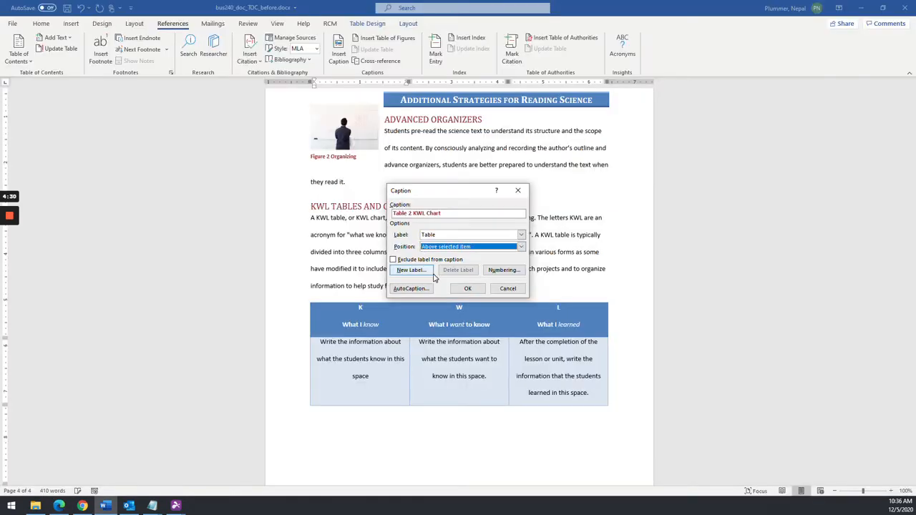
pyautogui.click(467, 288)
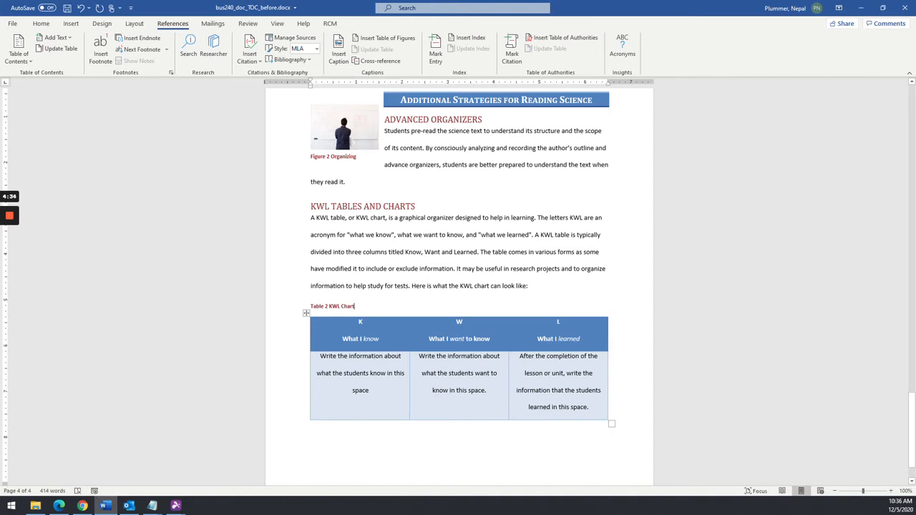
# Step: Review the captions inserted on the Graphic Organizers page of the Word document
pyautogui.scroll(10, 388, 409)
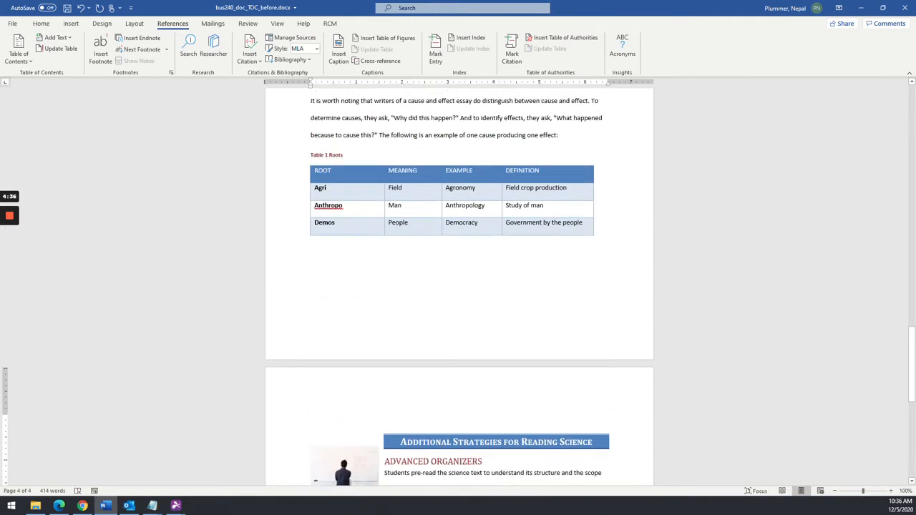
pyautogui.scroll(15, 388, 409)
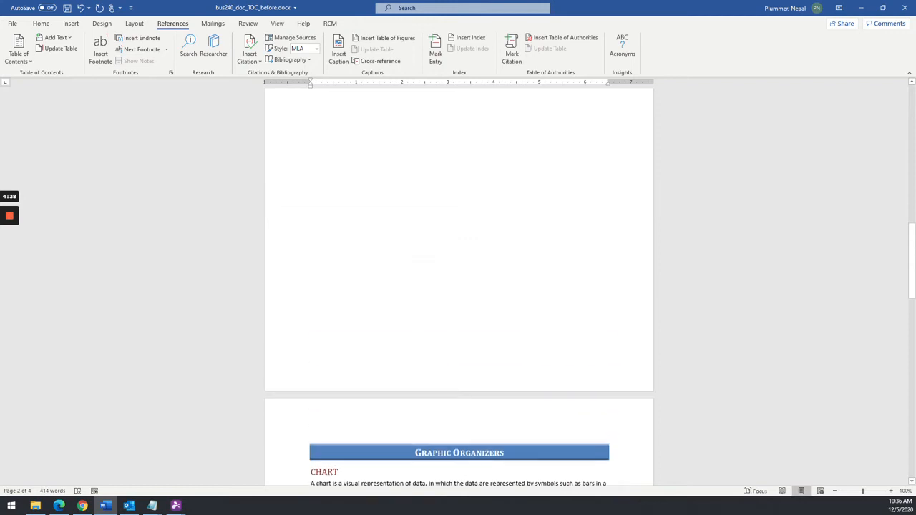
pyautogui.scroll(-5, 460, 286)
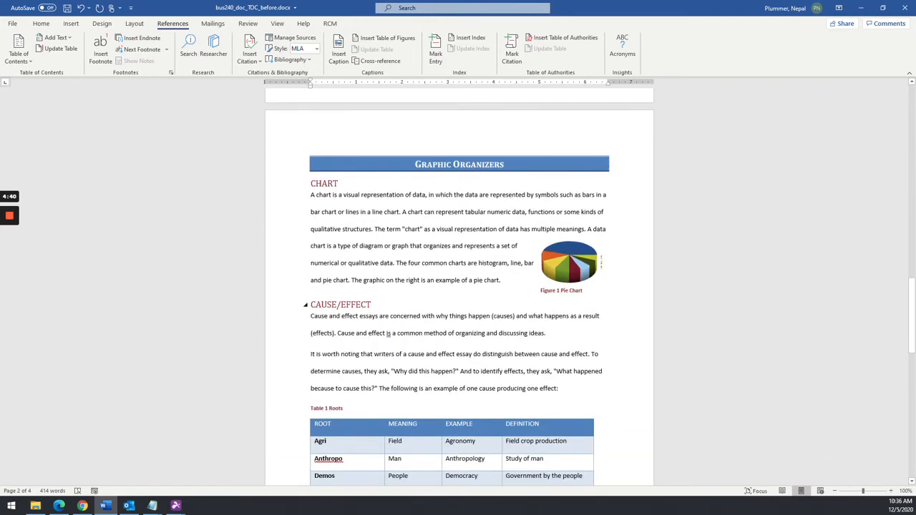
pyautogui.scroll(-5, 358, 309)
# Step: Switch to the example PDF in Edge and examine its table of contents, Figures and Tables lists and page numbers
pyautogui.hotkey('alt', 'Tab')
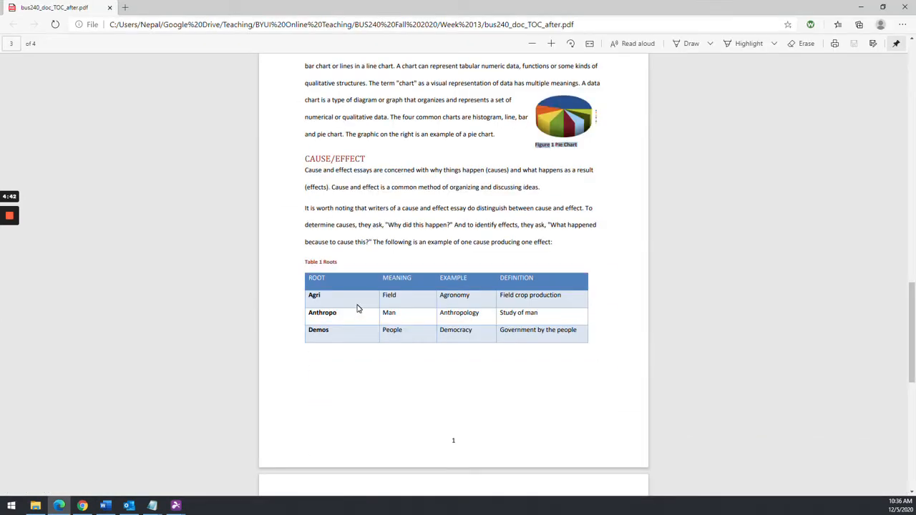
pyautogui.scroll(3, 358, 308)
pyautogui.scroll(15, 358, 309)
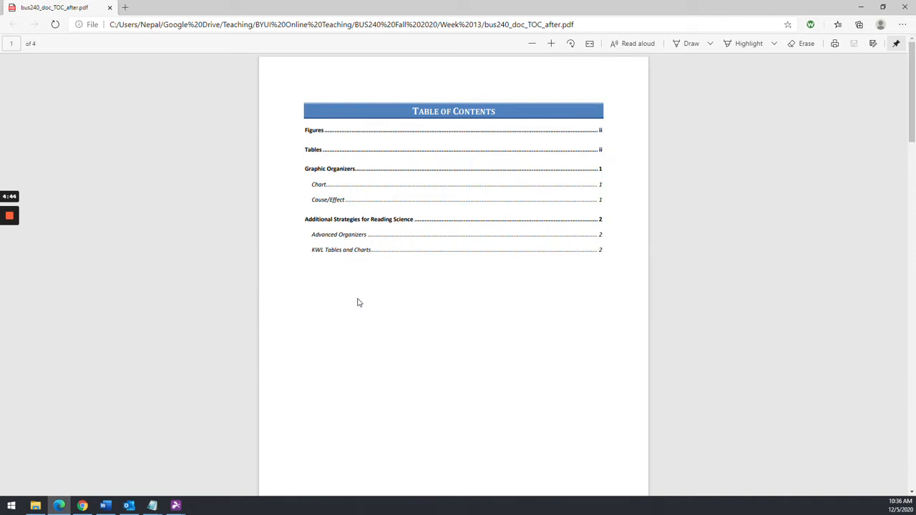
pyautogui.scroll(-8, 359, 302)
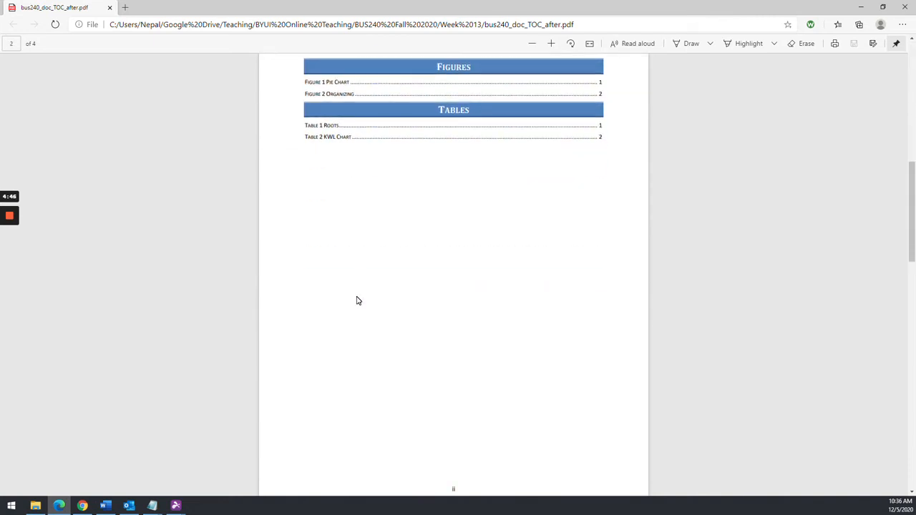
pyautogui.scroll(2, 358, 301)
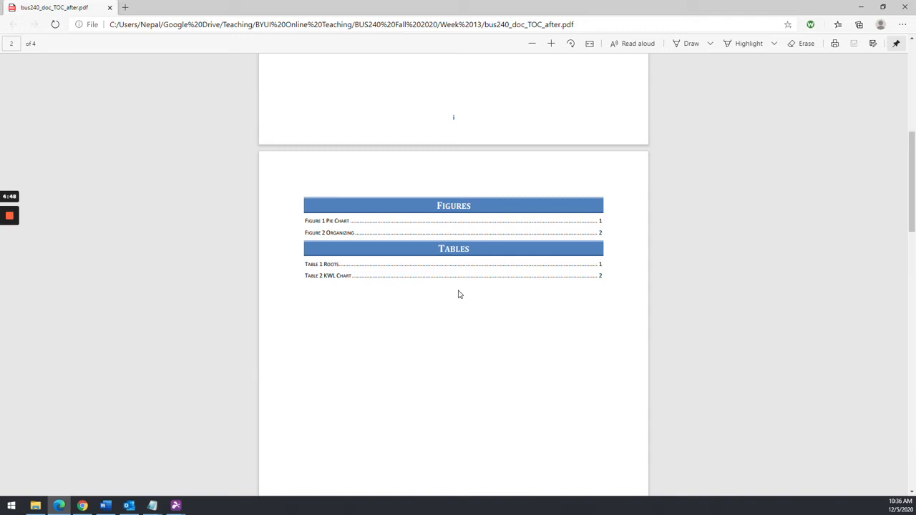
pyautogui.scroll(6, 455, 295)
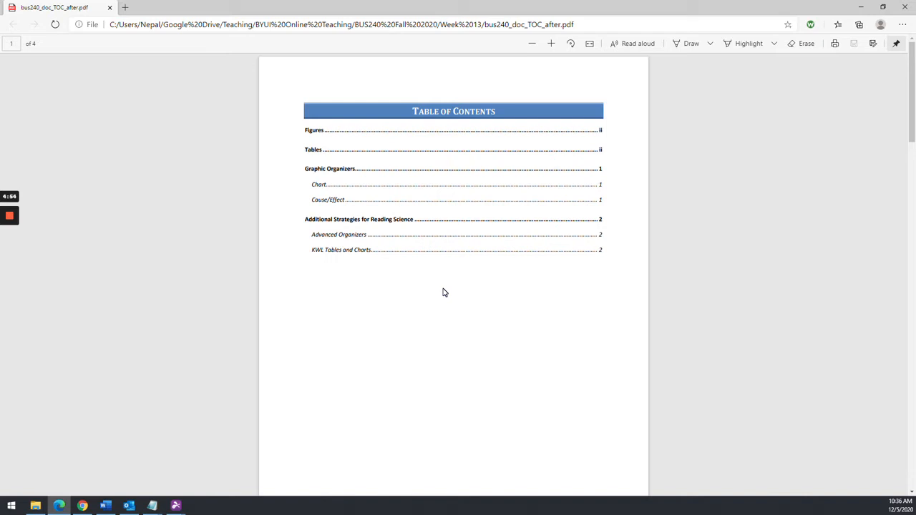
# Step: Compare the contents, Figures and Tables pages of the example PDF with the pages of the Word document
pyautogui.scroll(-6, 443, 292)
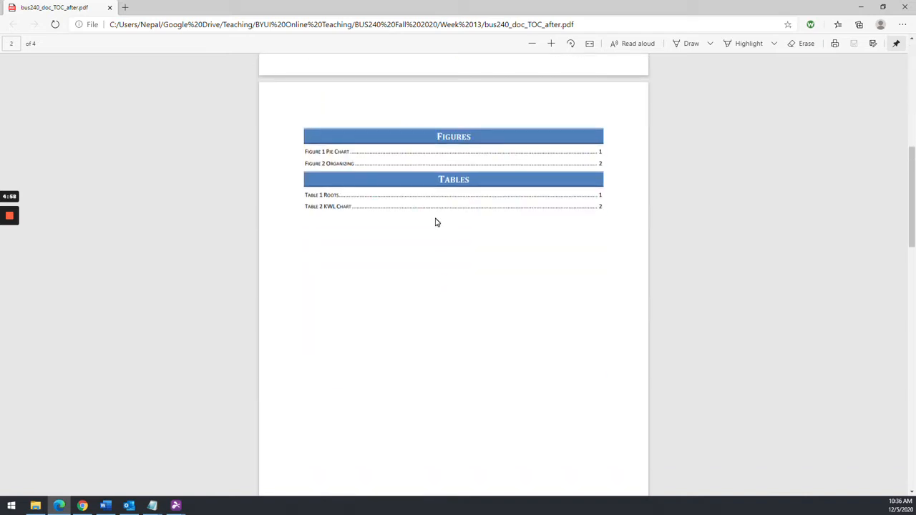
pyautogui.scroll(5, 435, 223)
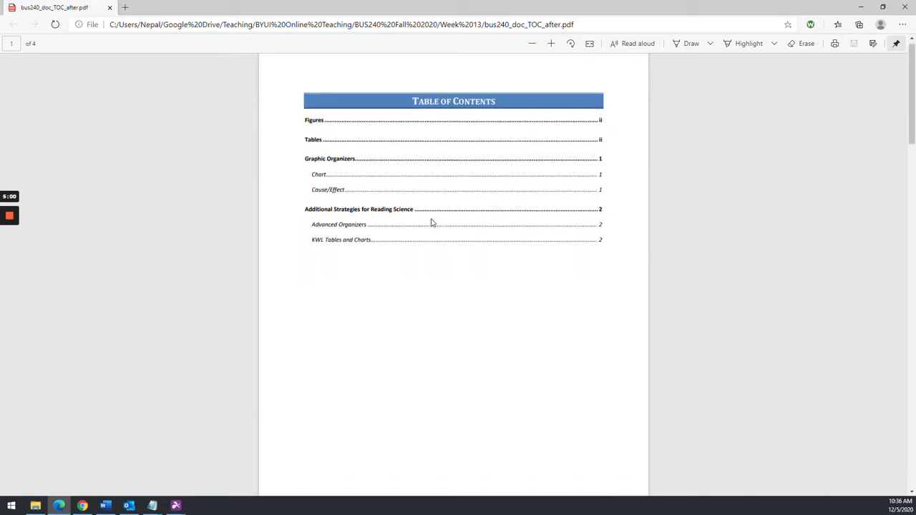
pyautogui.scroll(-5, 436, 222)
pyautogui.hotkey('alt', 'Tab')
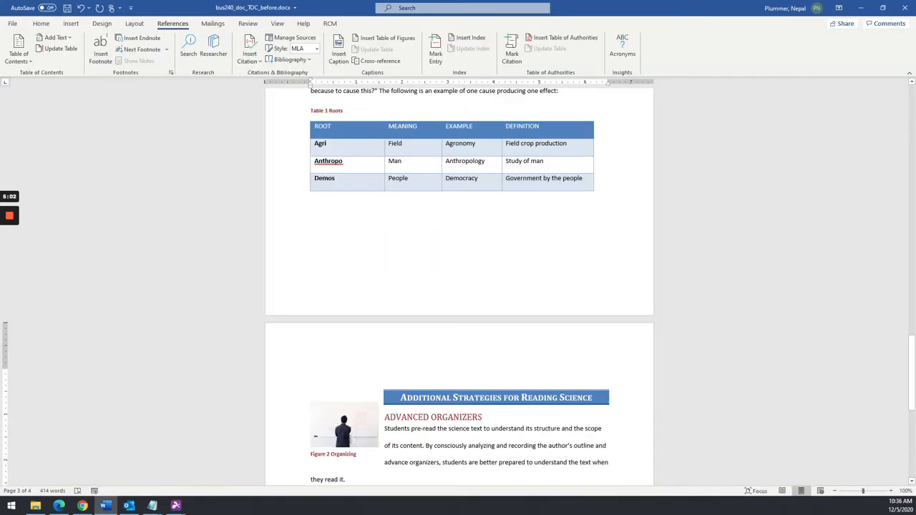
pyautogui.scroll(-8, 459, 286)
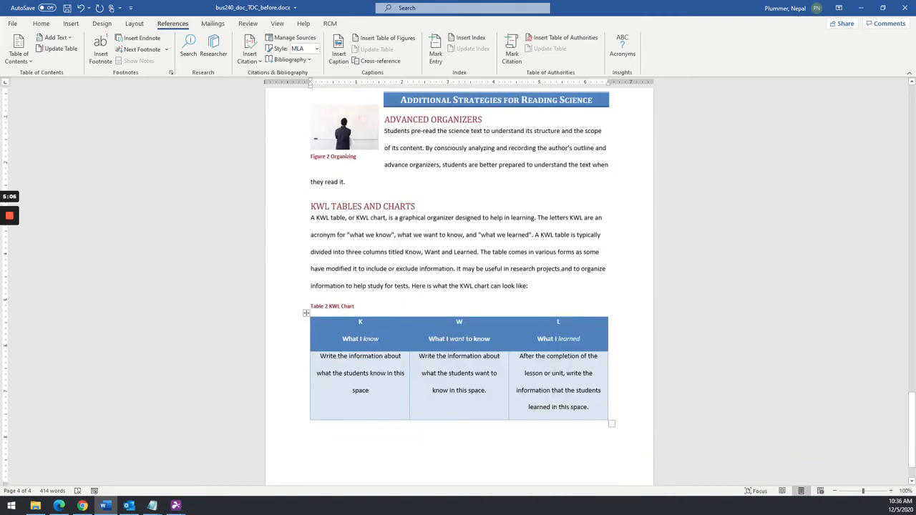
pyautogui.scroll(20, 489, 428)
pyautogui.scroll(10, 458, 286)
# Step: Enter "Figures" and "Tables" on separate lines at the start of the blank second page, following the example PDF
pyautogui.click(377, 212)
pyautogui.click(296, 184)
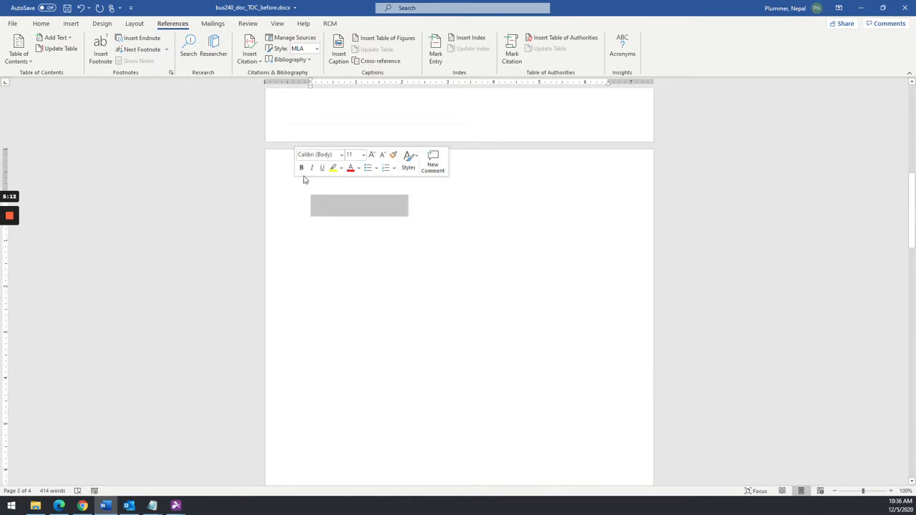
pyautogui.click(311, 184)
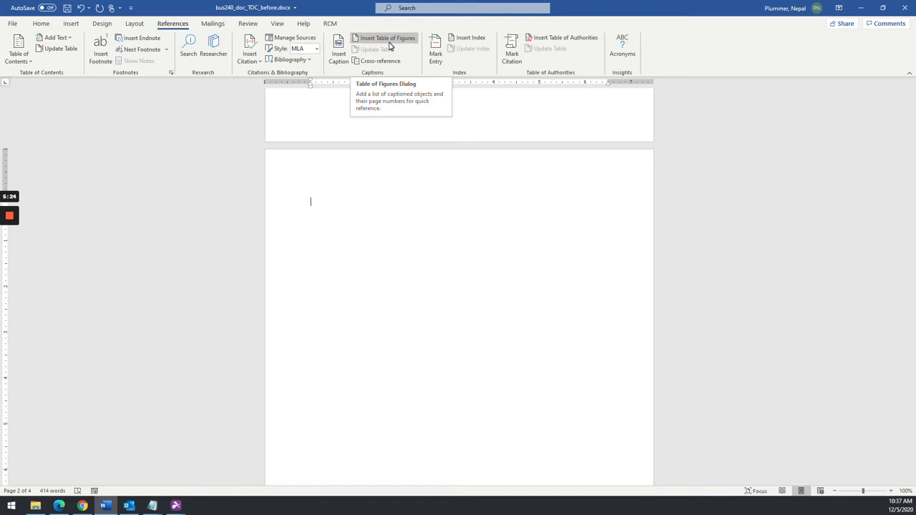
pyautogui.hotkey('alt', 'Tab')
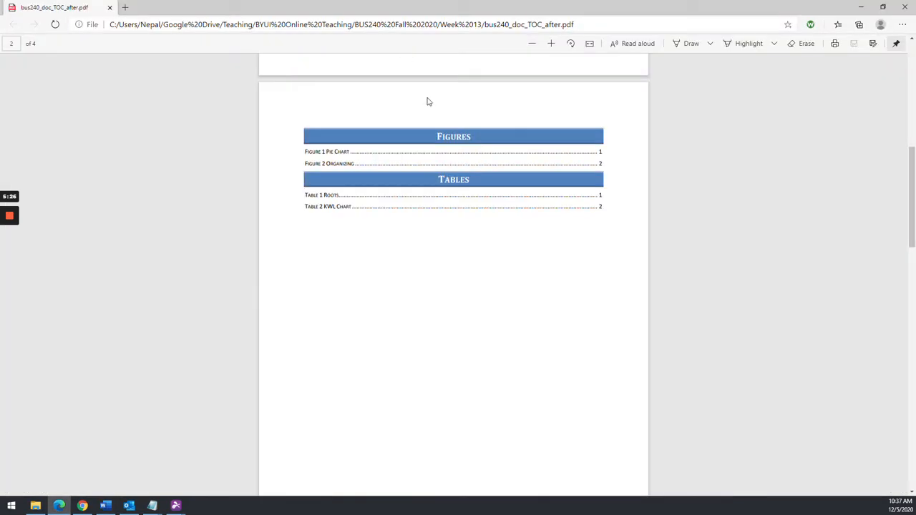
pyautogui.hotkey('alt', 'Tab')
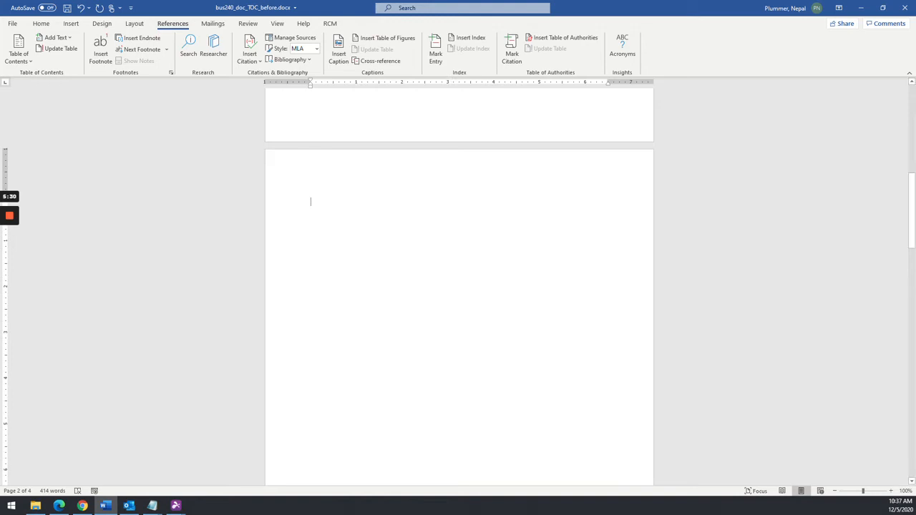
pyautogui.hotkey('alt', 'Tab')
pyautogui.hotkey('alt', 'Tab')
pyautogui.write('F')
pyautogui.write('F')
pyautogui.write('Gir')
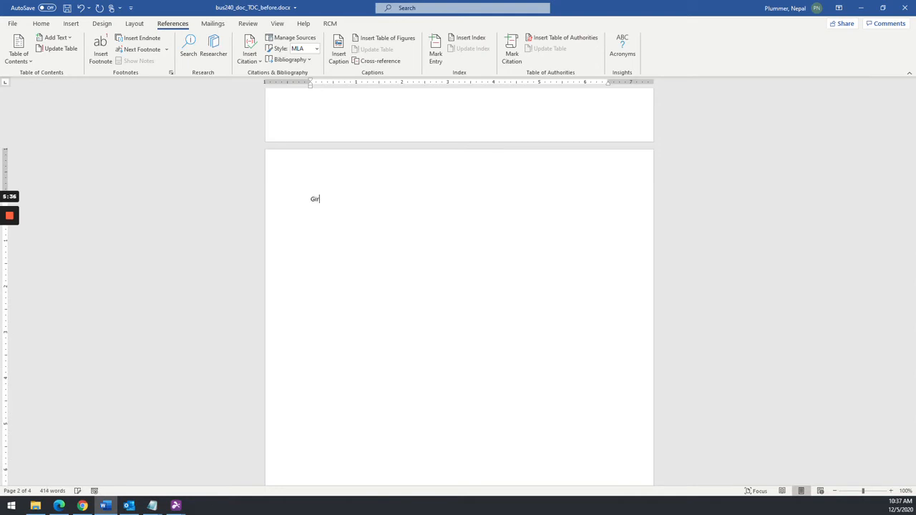
pyautogui.press('BackSpace')
pyautogui.write('Figures')
pyautogui.write('Tables')
# Step: Check the heading format in the example PDF and apply the Heading 1 style to the Figures line in Word
pyautogui.hotkey('alt', 'Tab')
pyautogui.hotkey('alt', 'Tab')
pyautogui.click(310, 200)
pyautogui.click(41, 23)
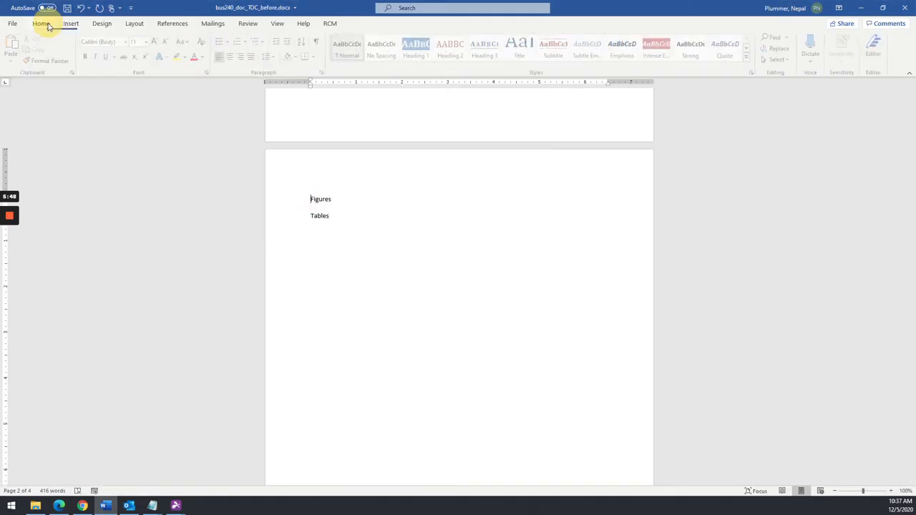
pyautogui.click(419, 50)
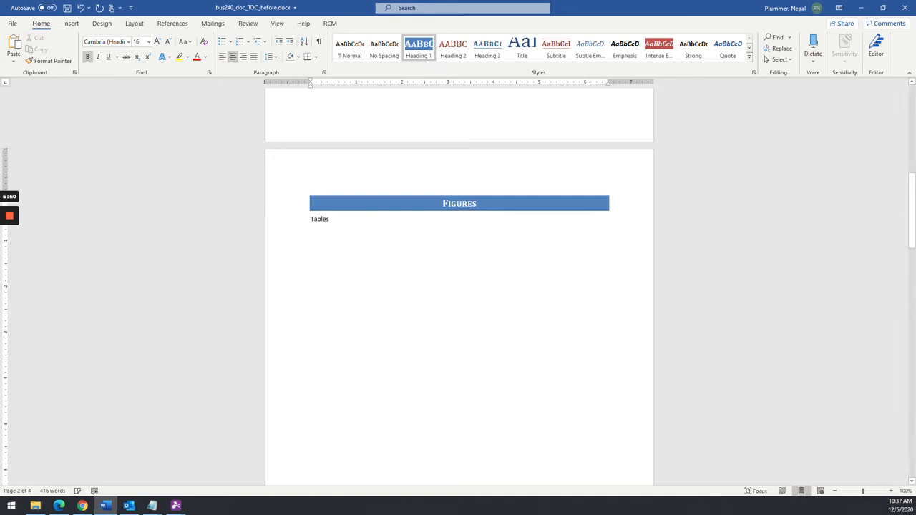
# Step: Add a blank Normal line below the Figures heading and apply the Heading 1 style to the Tables line
pyautogui.press('Down')
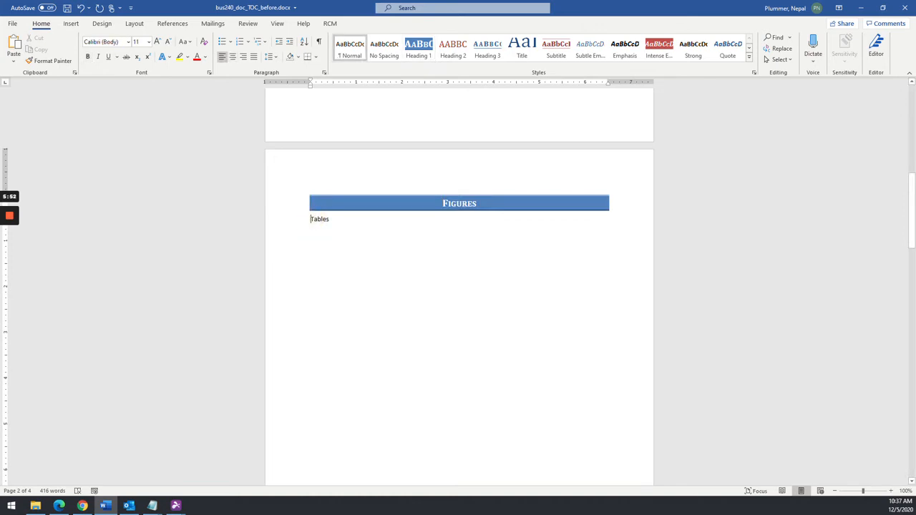
pyautogui.click(419, 50)
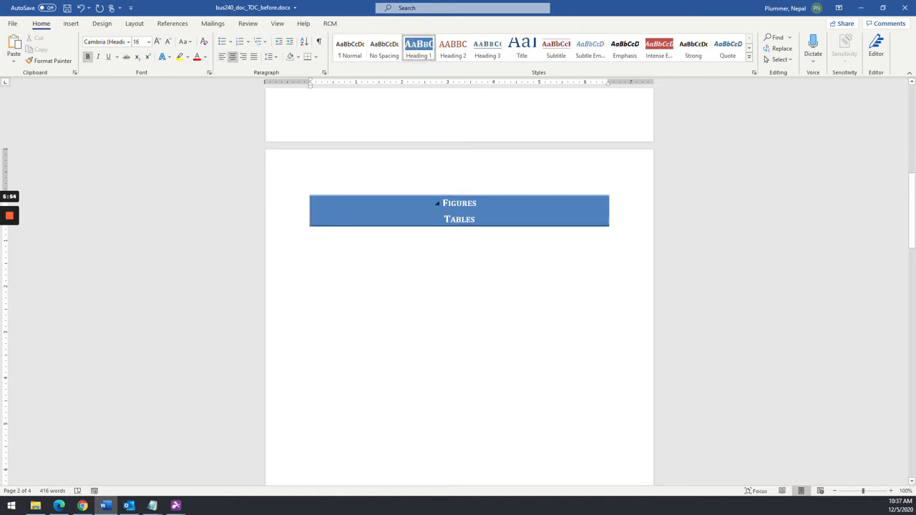
pyautogui.click(350, 49)
pyautogui.press('Return')
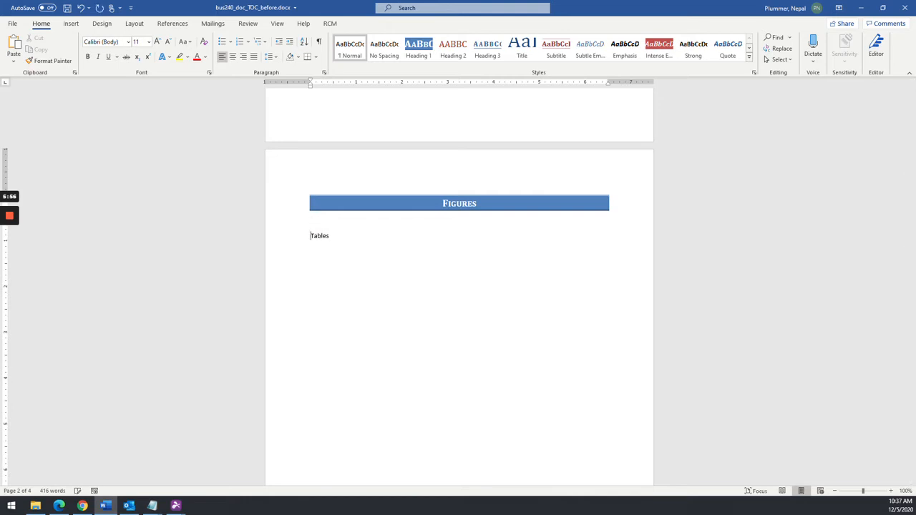
pyautogui.click(419, 51)
pyautogui.click(333, 220)
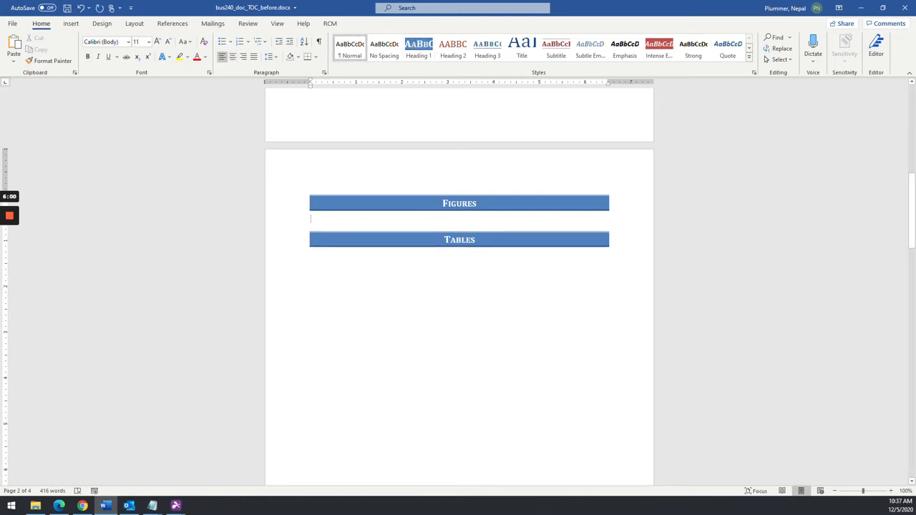
# Step: Insert a table of figures with the caption label Figure under the Figures heading, and compare it with the example PDF
pyautogui.click(176, 24)
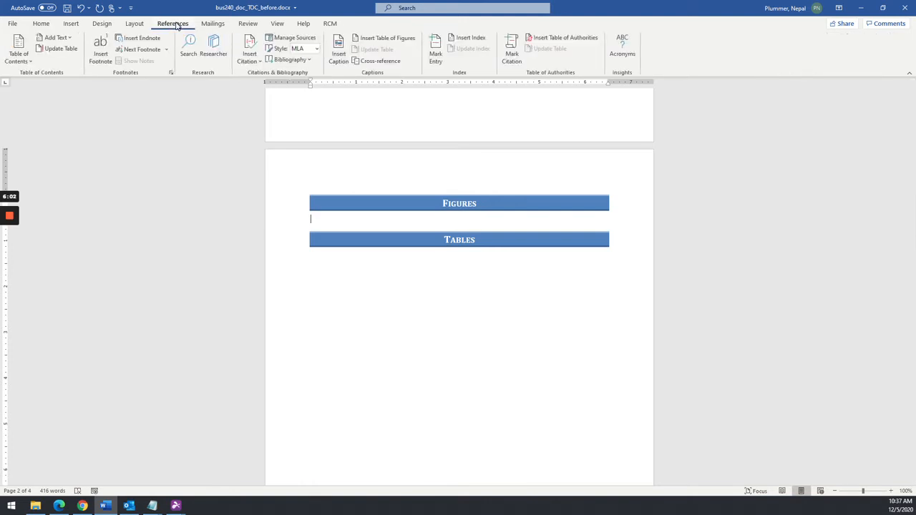
pyautogui.click(385, 38)
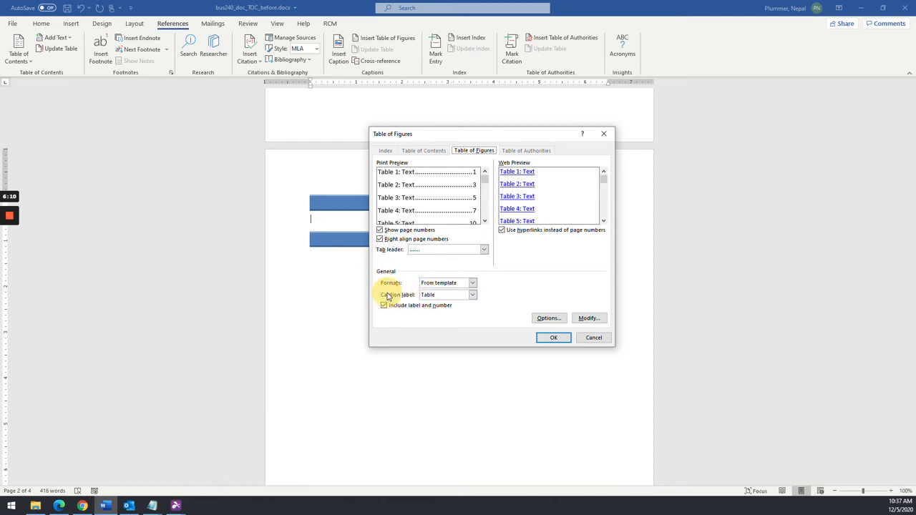
pyautogui.click(453, 296)
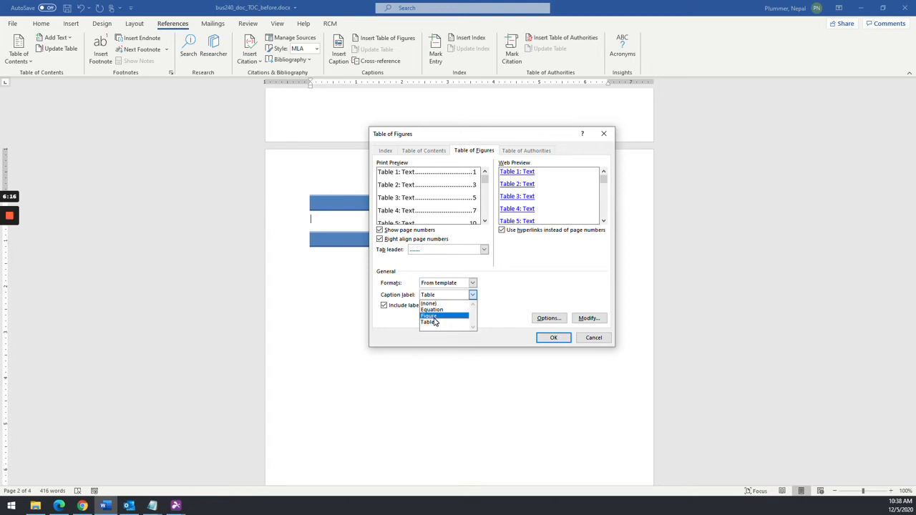
pyautogui.click(434, 317)
pyautogui.click(540, 338)
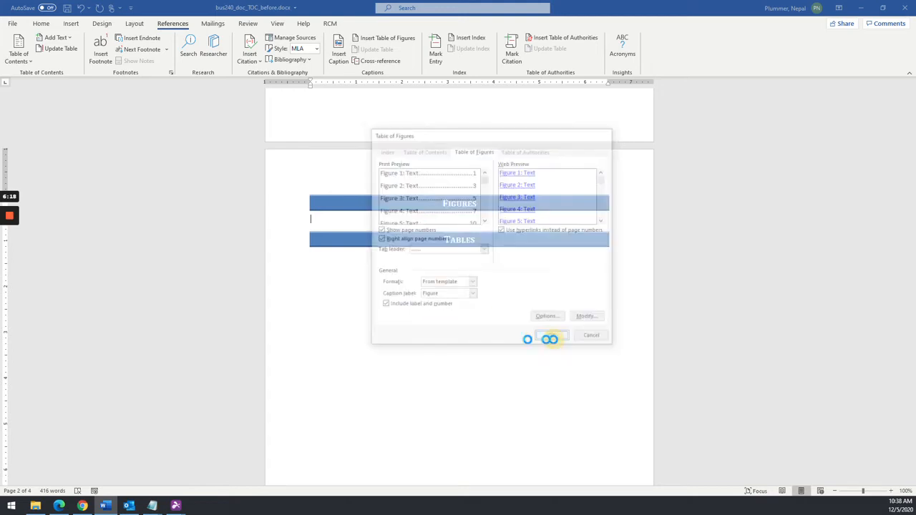
pyautogui.hotkey('alt', 'Tab')
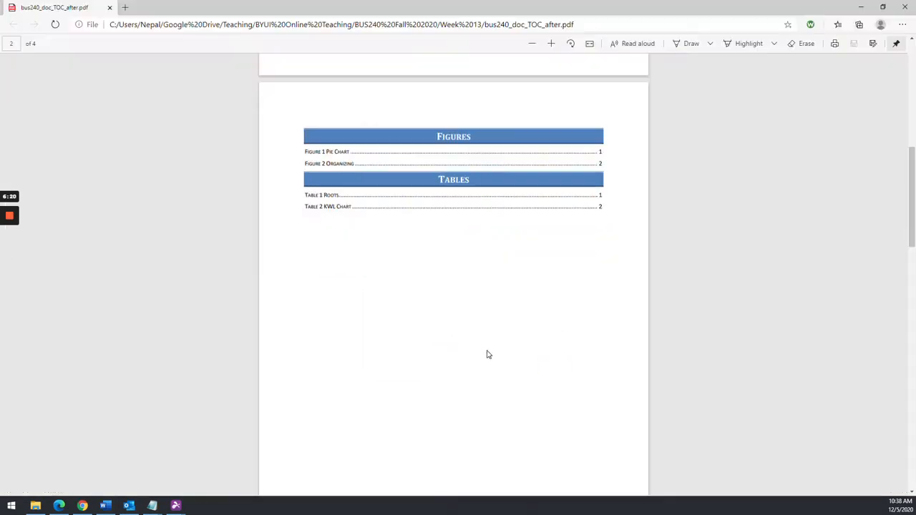
pyautogui.hotkey('alt', 'Tab')
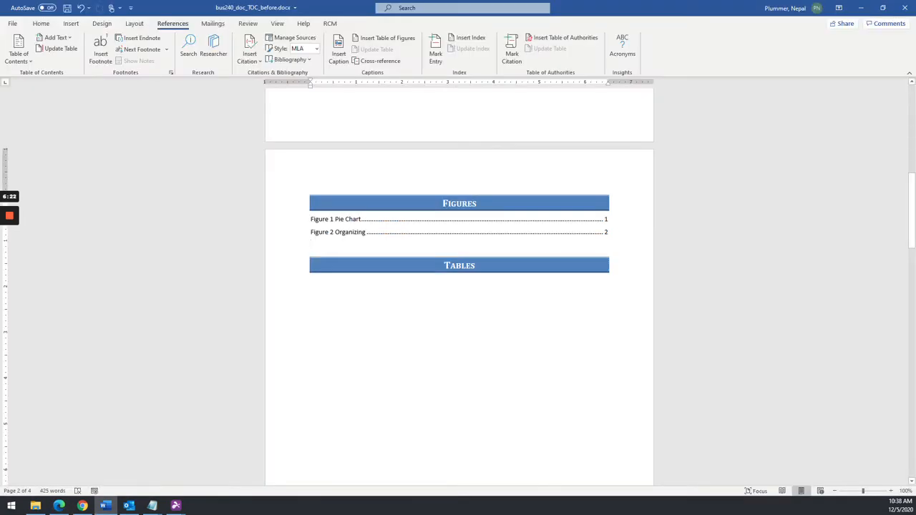
pyautogui.hotkey('alt', 'Tab')
pyautogui.hotkey('alt', 'Tab')
# Step: Try deleting the blank line between the figures list and the Tables heading, and undo the deletion
pyautogui.press('Delete')
pyautogui.hotkey('ctrl', 'z')
pyautogui.press('Down')
pyautogui.press('Down')
pyautogui.press('Down')
pyautogui.press('Up')
pyautogui.press('Up')
pyautogui.press('Up')
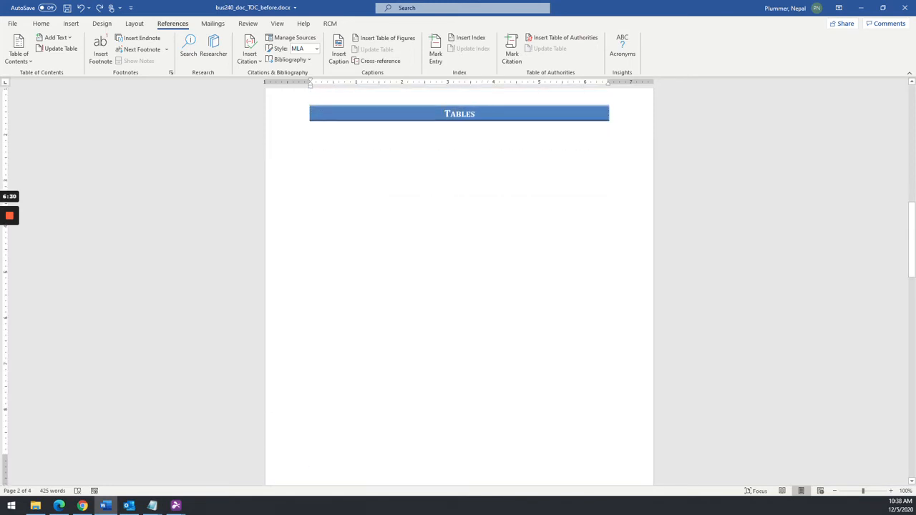
# Step: Insert a page break next to the Tables heading and check the following pages
pyautogui.press('Down')
pyautogui.press('Down')
pyautogui.press('Left')
pyautogui.hotkey('ctrl', 'Return')
pyautogui.scroll(-10, 460, 287)
pyautogui.scroll(10, 459, 287)
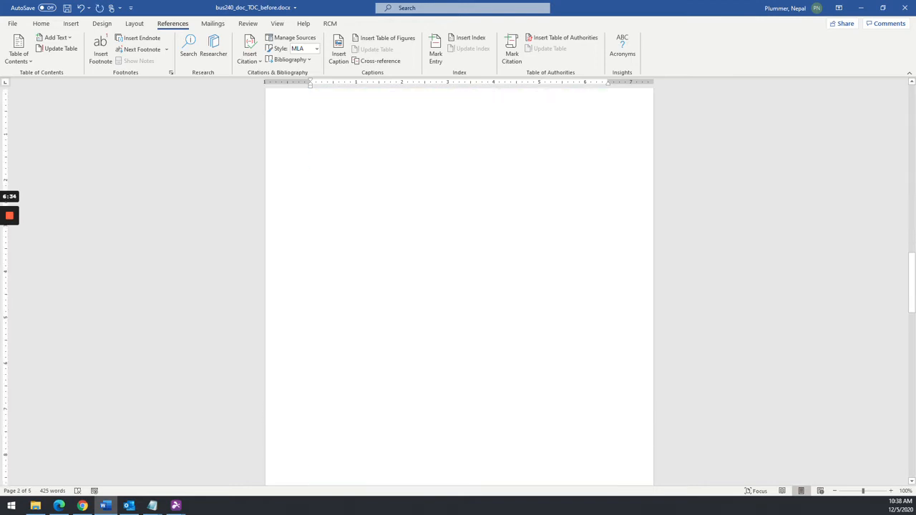
# Step: Remove the blank space above the Tables line so that it directly follows the figures list
pyautogui.press('BackSpace')
pyautogui.press('BackSpace')
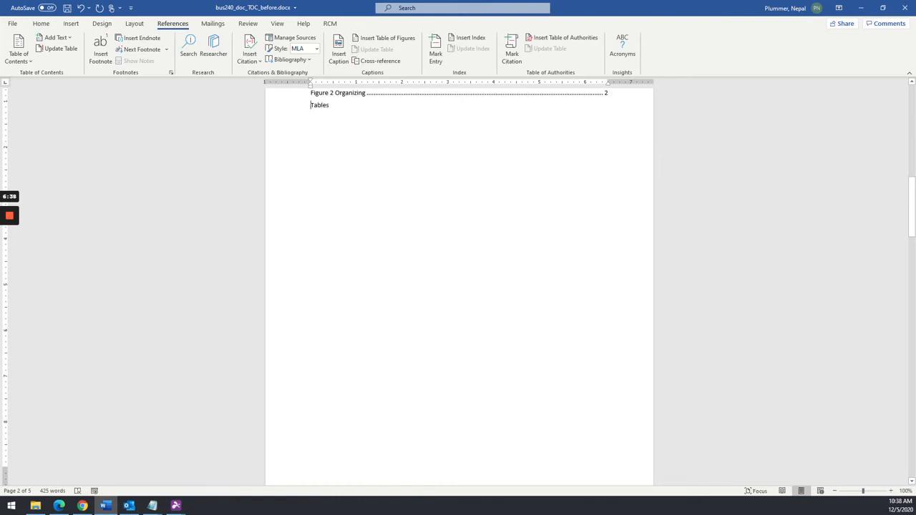
pyautogui.press('Return')
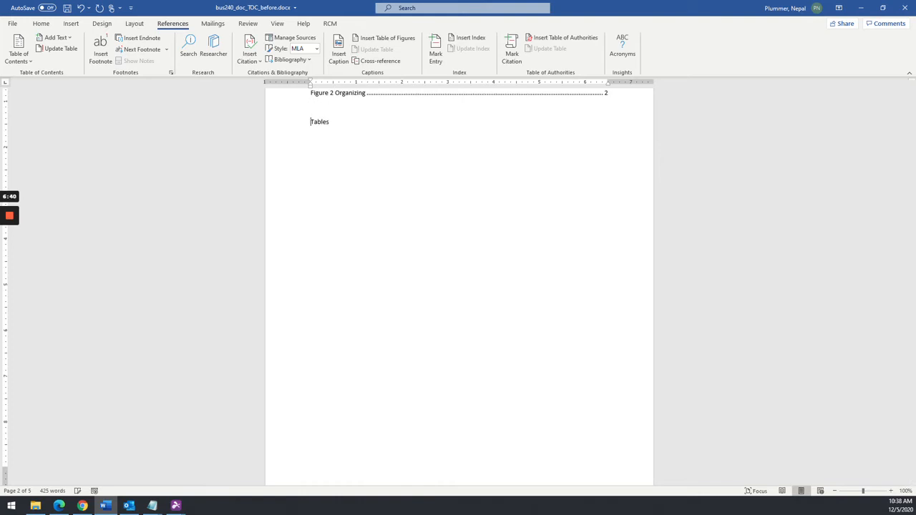
pyautogui.press('BackSpace')
# Step: Delete the page break and the leftover empty lines between the Tables line and the Graphic Organizers heading
pyautogui.hotkey('ctrl', 'Return')
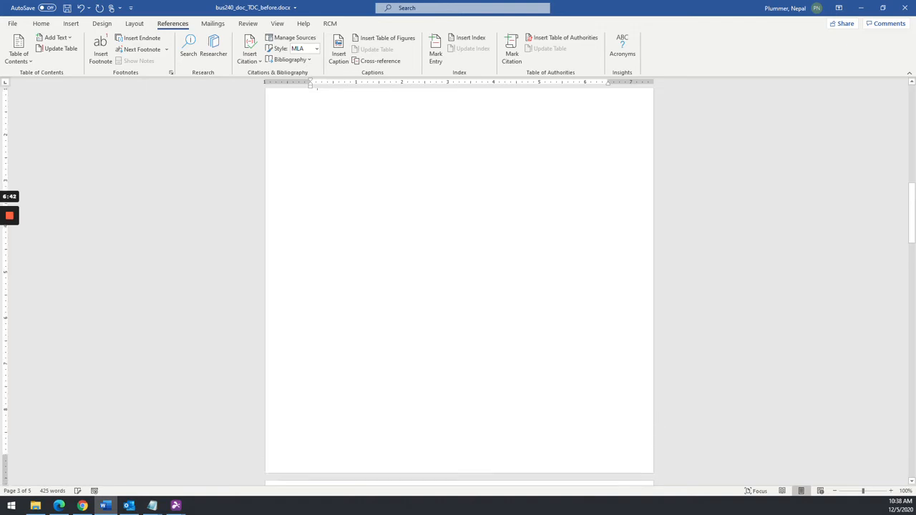
pyautogui.press('Left')
pyautogui.press('Delete')
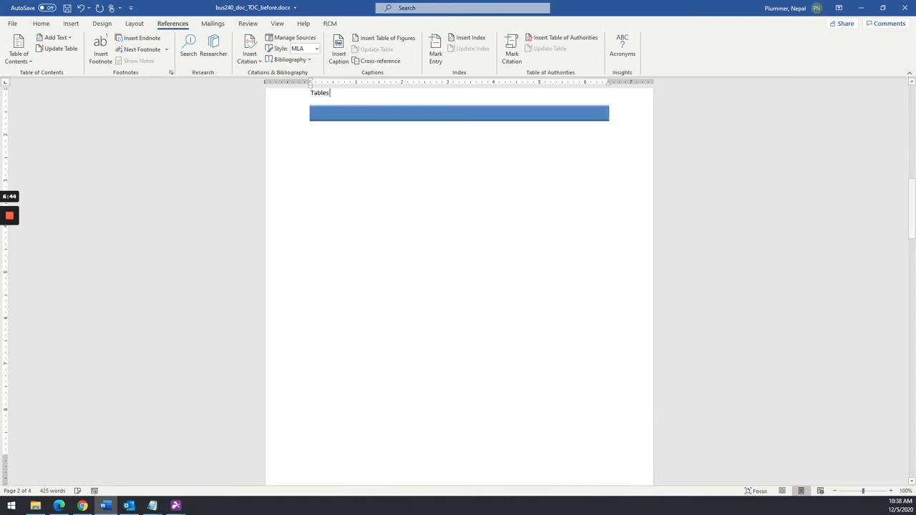
pyautogui.press('Return')
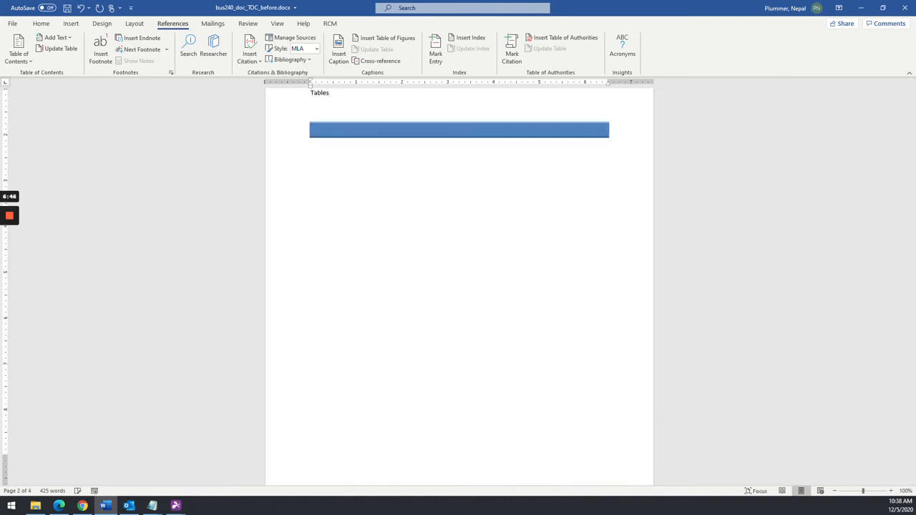
pyautogui.scroll(-5, 458, 286)
pyautogui.scroll(6, 458, 286)
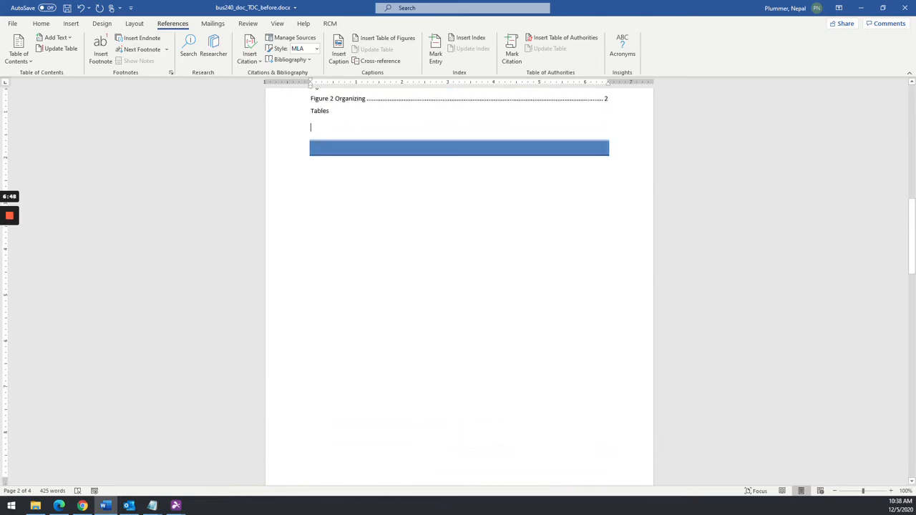
pyautogui.scroll(-5, 458, 286)
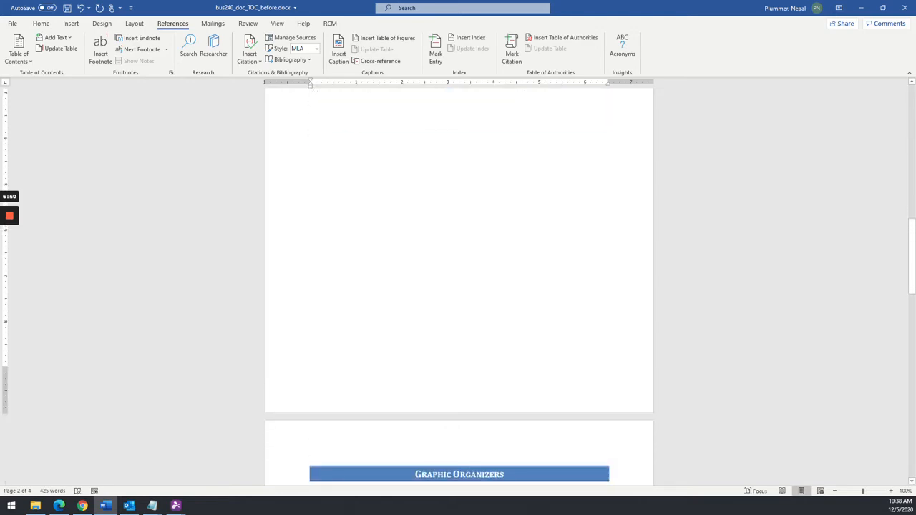
pyautogui.scroll(-5, 458, 286)
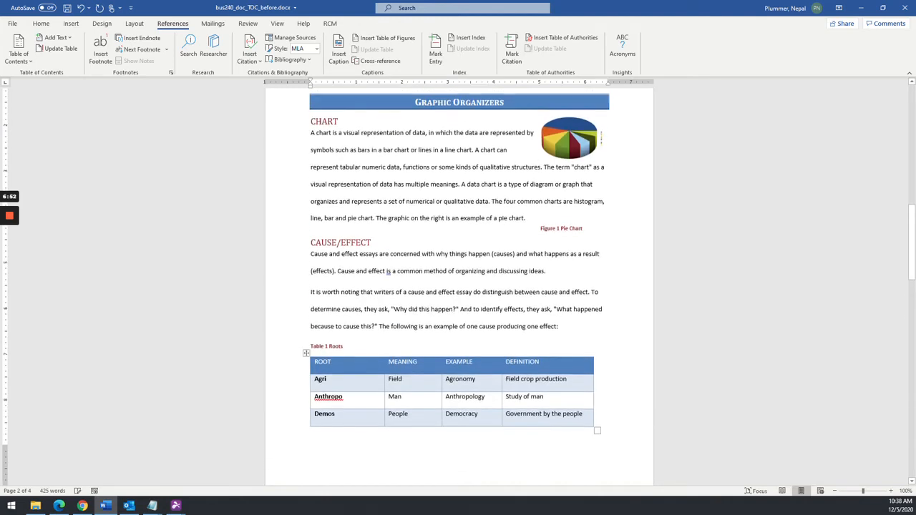
pyautogui.scroll(1, 458, 286)
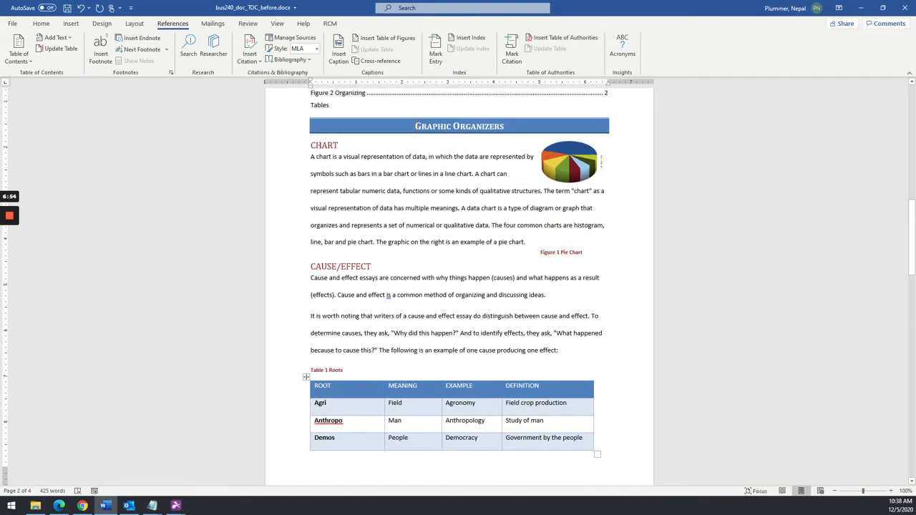
# Step: Insert a page break before the Graphic Organizers heading and return to the Tables line on the second page
pyautogui.hotkey('ctrl', 'n')
pyautogui.hotkey('ctrl', 'w')
pyautogui.hotkey('ctrl', 'Return')
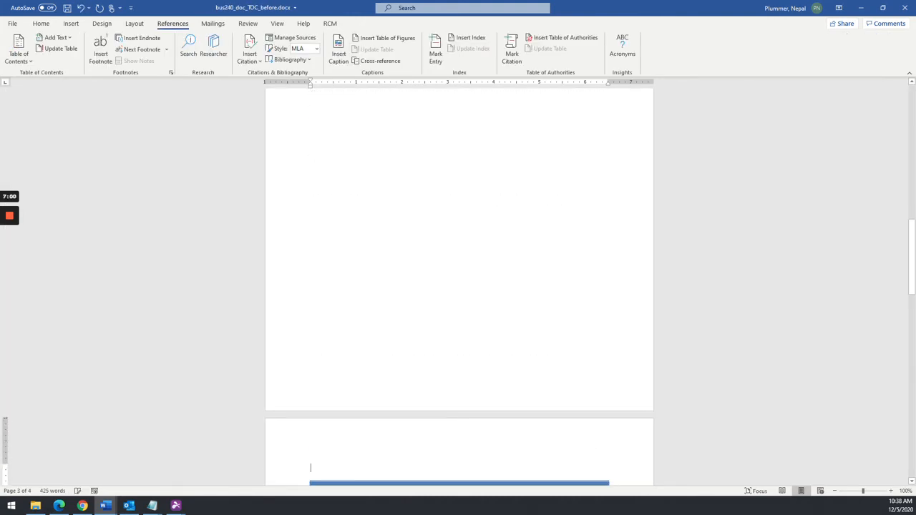
pyautogui.scroll(4, 458, 287)
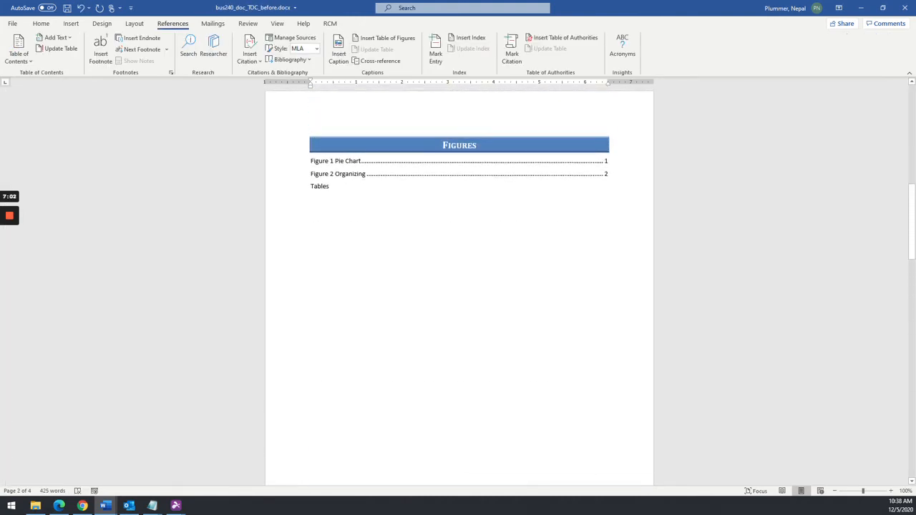
pyautogui.click(310, 187)
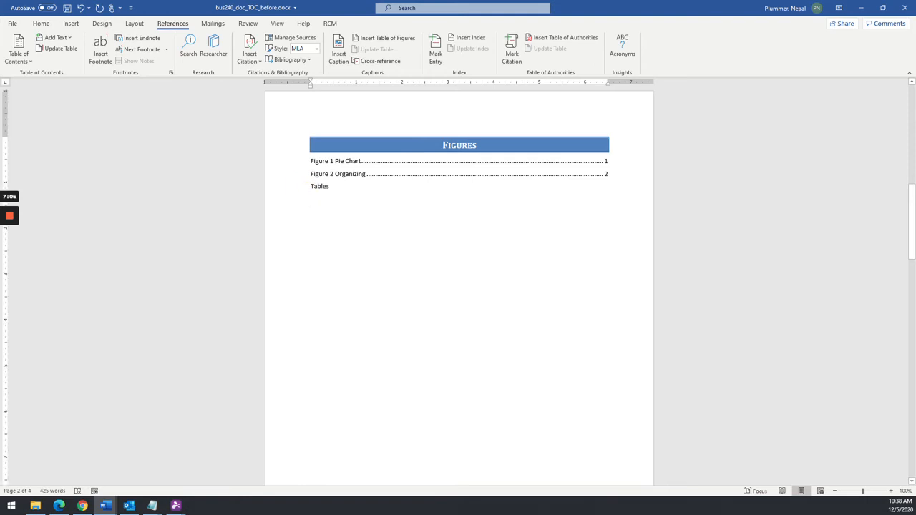
# Step: Apply the Heading 1 style to the Tables line and place the cursor on the empty line below it
pyautogui.click(41, 24)
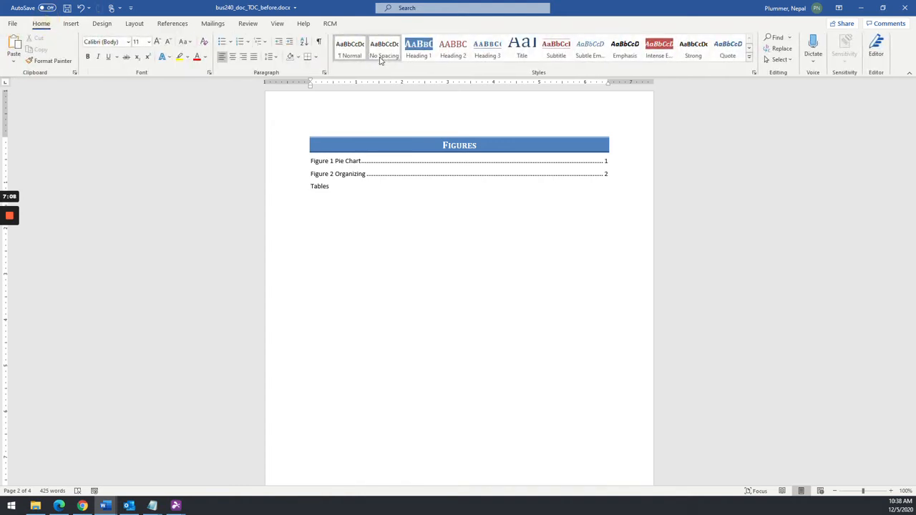
pyautogui.click(419, 49)
pyautogui.click(312, 207)
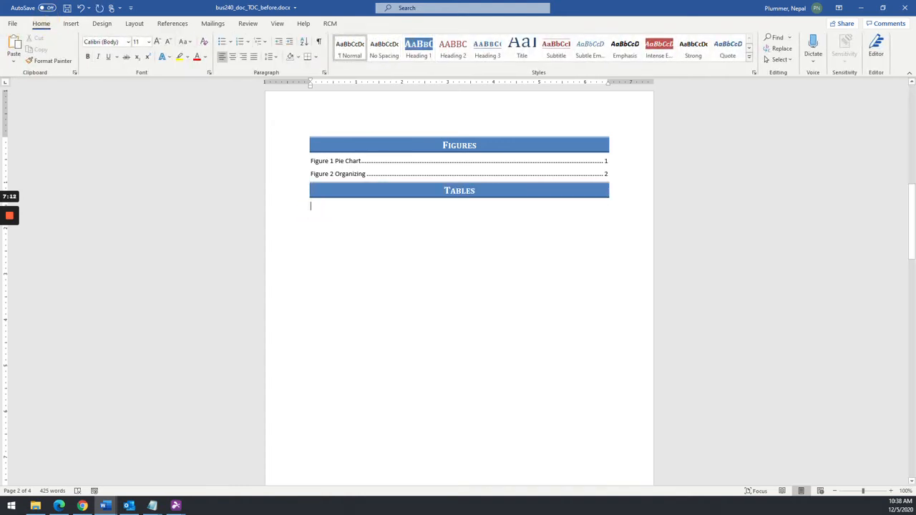
# Step: Insert a table of figures with the caption label Table and the From template format below the Tables heading
pyautogui.click(172, 24)
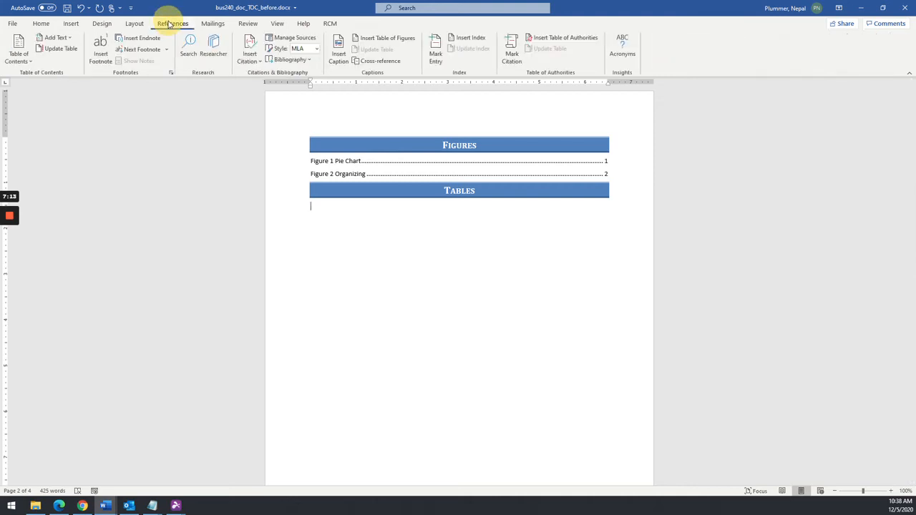
pyautogui.click(398, 40)
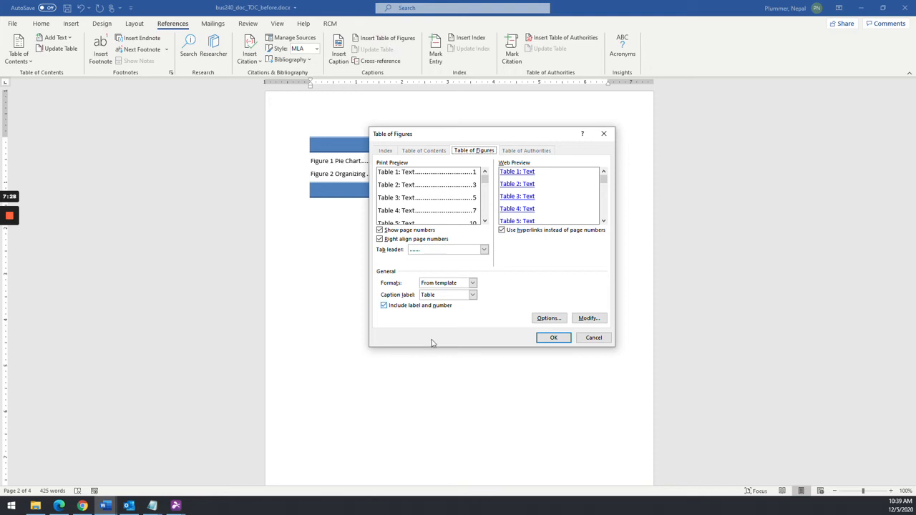
pyautogui.click(403, 297)
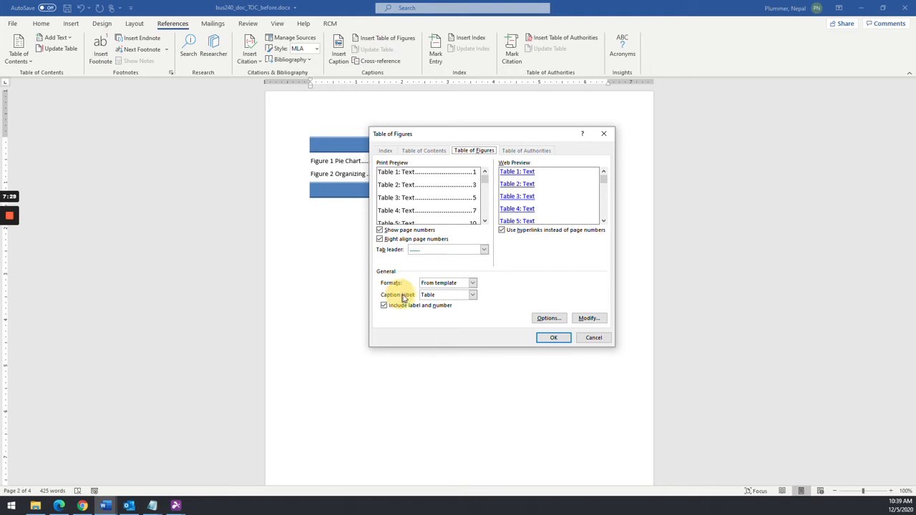
pyautogui.click(448, 297)
pyautogui.click(439, 323)
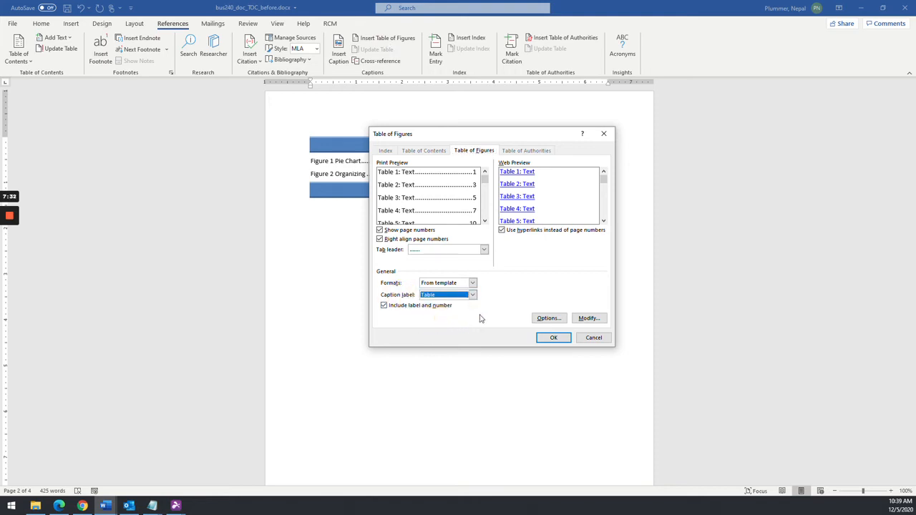
pyautogui.click(554, 337)
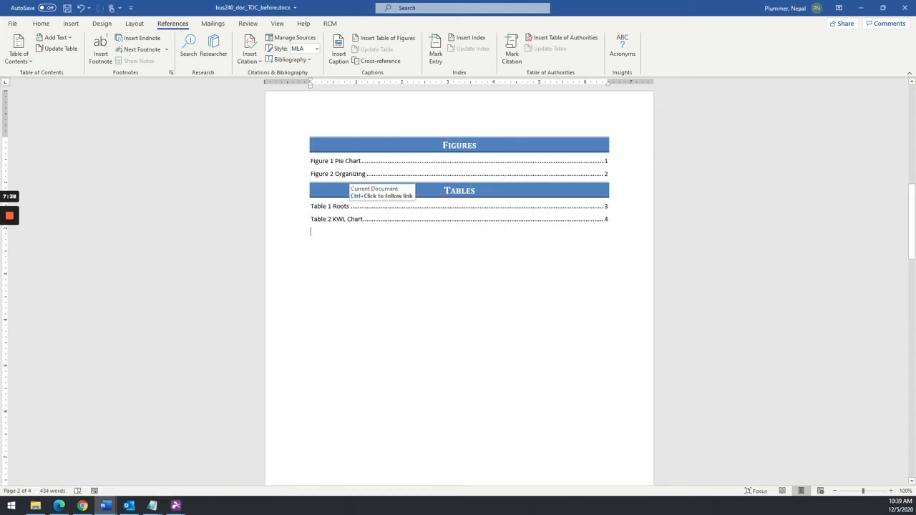
# Step: Switch to the example PDF in the browser, review its table of contents, figures and tables pages, and return to the Word document
pyautogui.hotkey('ctrl', 'n')
pyautogui.hotkey('ctrl', 'w')
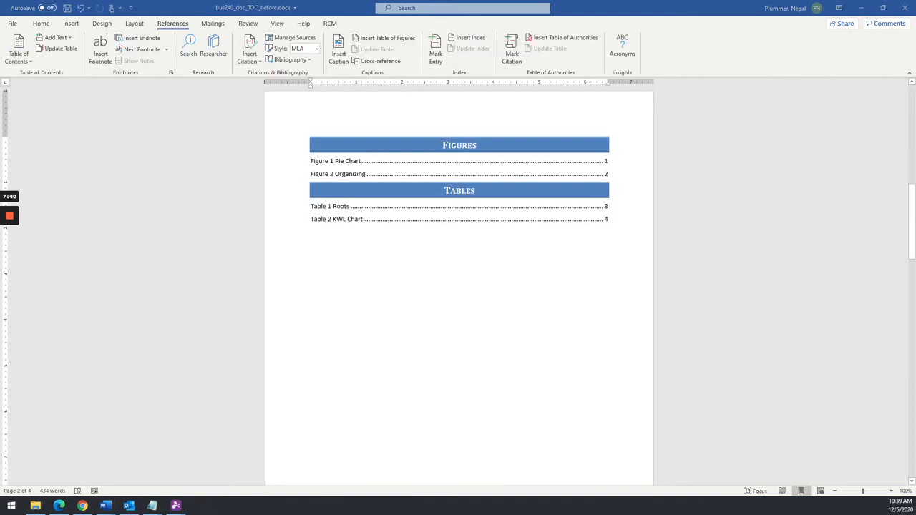
pyautogui.hotkey('alt', 'Tab')
pyautogui.hotkey('alt', 'Tab')
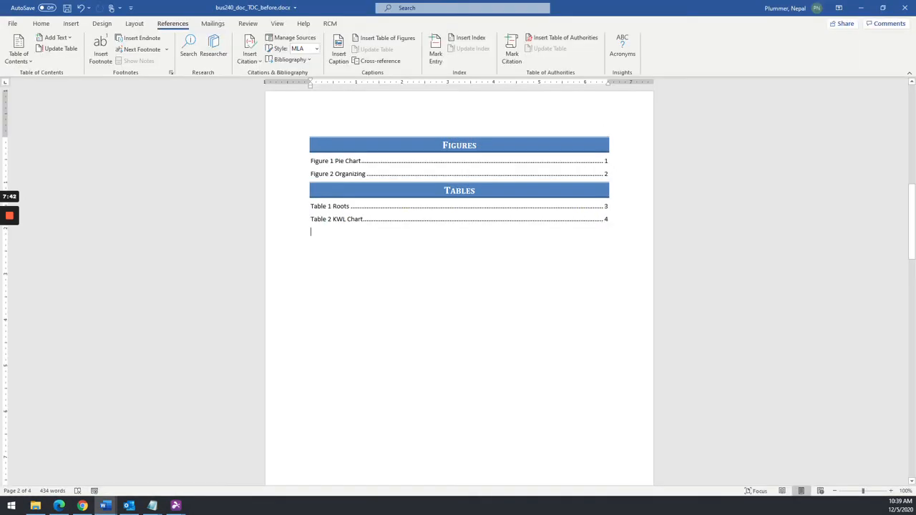
pyautogui.hotkey('alt', 'Tab')
pyautogui.hotkey('alt', 'Tab')
pyautogui.hotkey('alt', 'Tab')
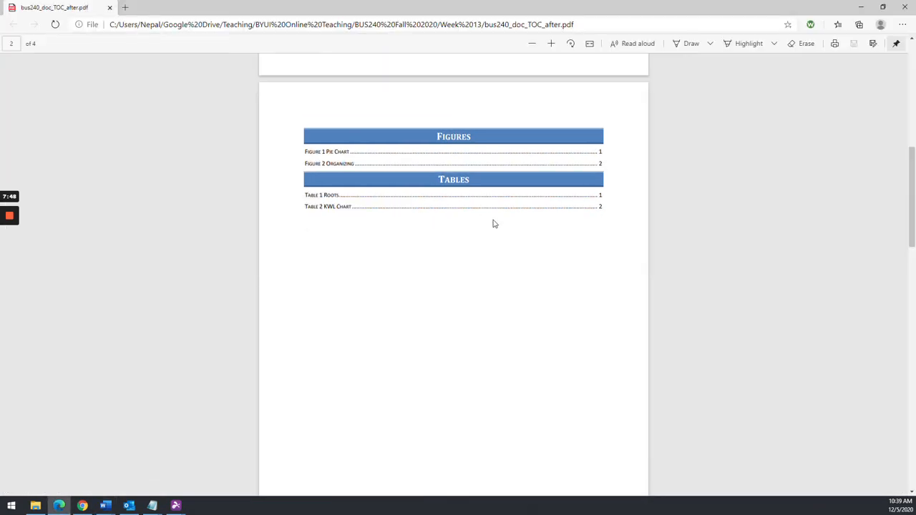
pyautogui.scroll(6, 361, 272)
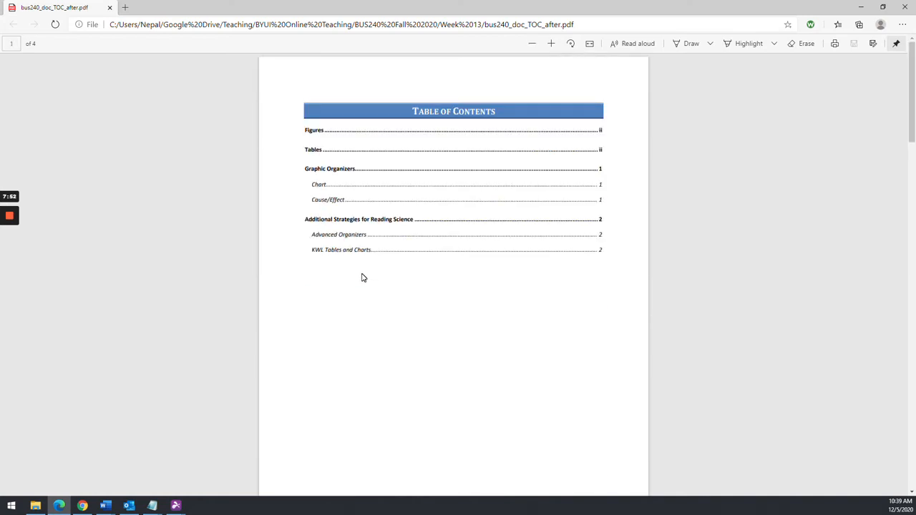
pyautogui.scroll(-6, 365, 276)
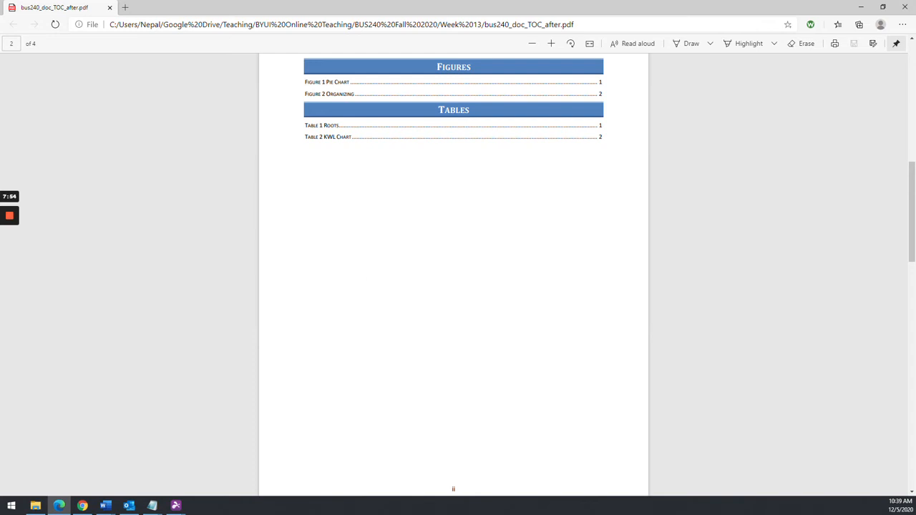
pyautogui.scroll(3, 391, 211)
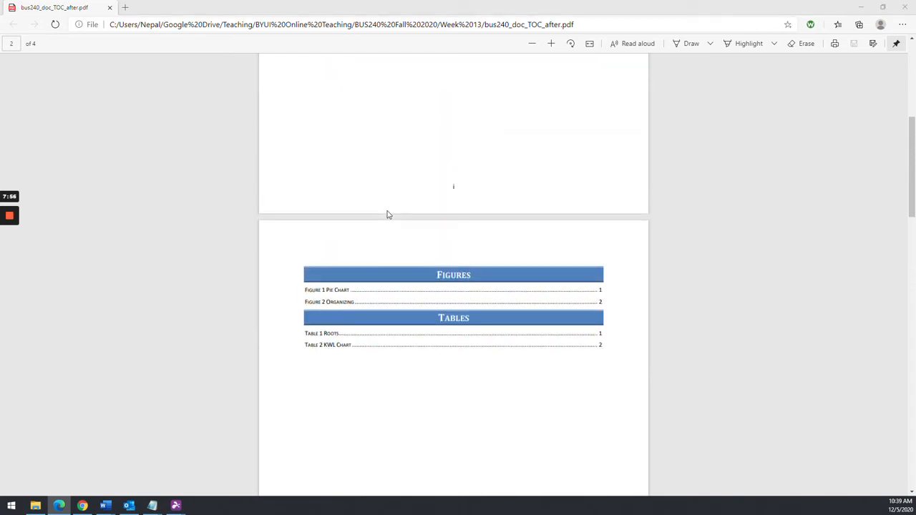
pyautogui.hotkey('alt', 'Tab')
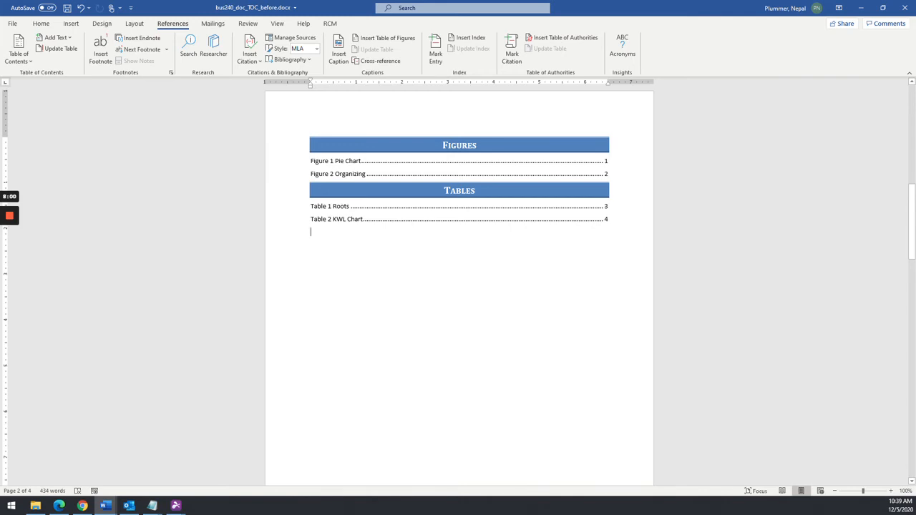
# Step: Insert the Automatic Table 2 table of contents at the start of the blank first page, checking the example PDF for its layout
pyautogui.scroll(5, 458, 287)
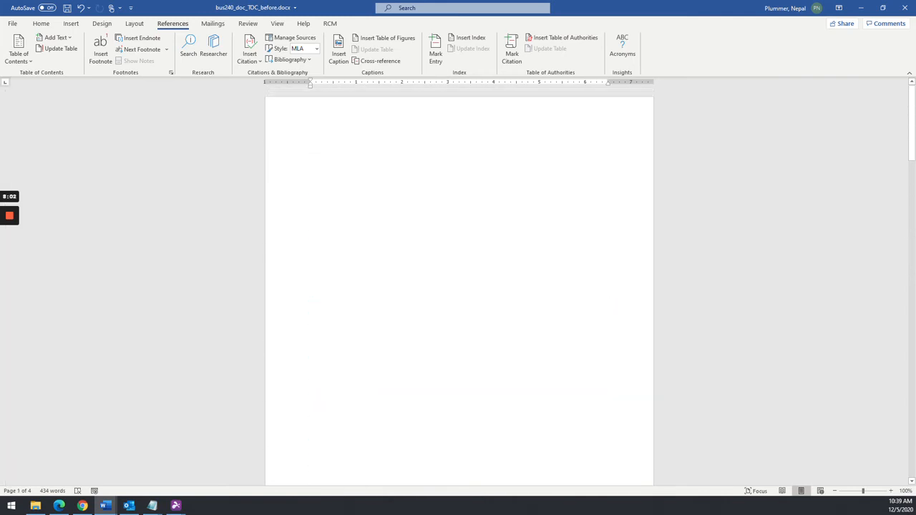
pyautogui.click(338, 142)
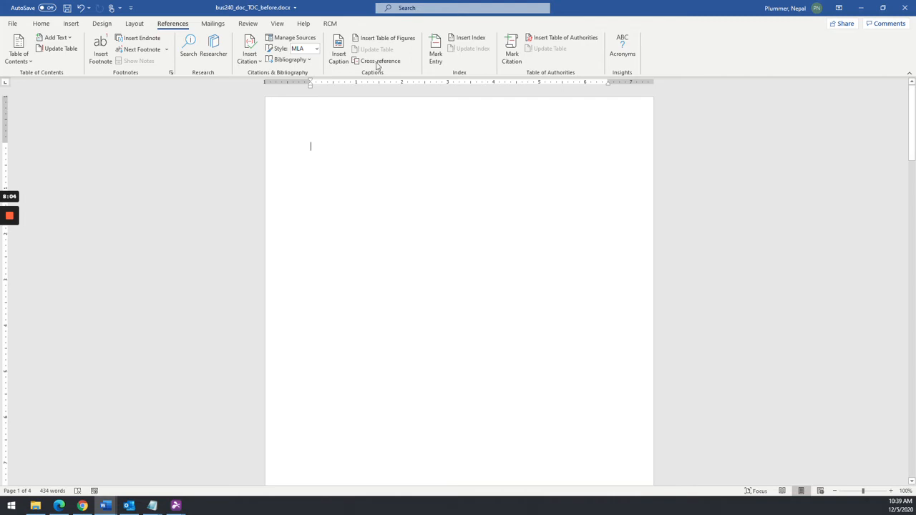
pyautogui.click(387, 38)
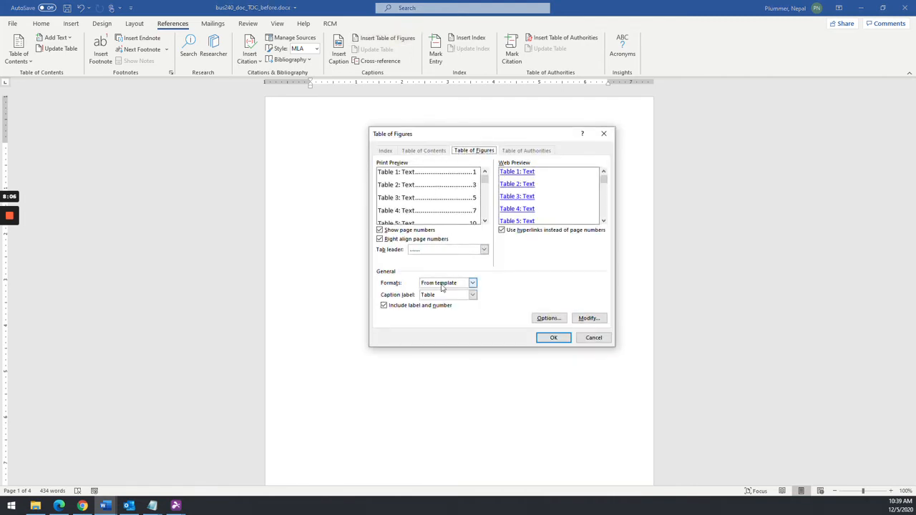
pyautogui.click(591, 337)
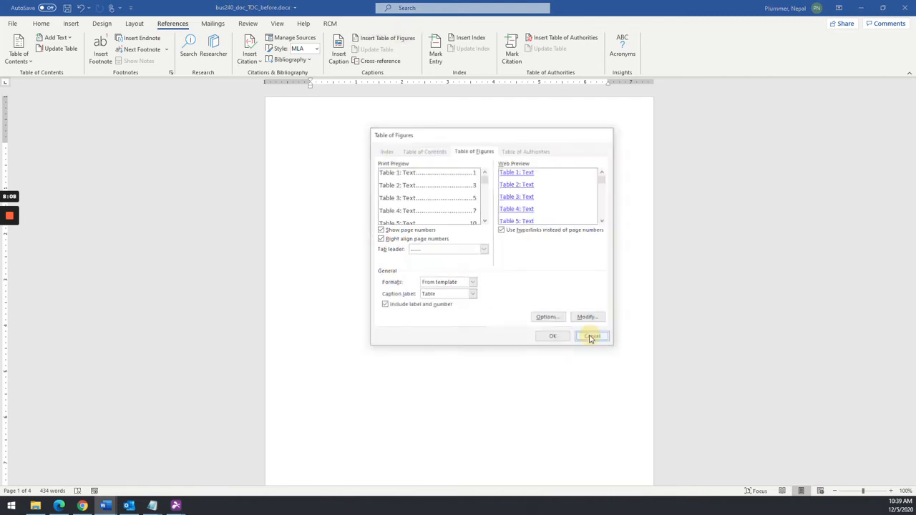
pyautogui.click(13, 57)
pyautogui.hotkey('alt', 'Tab')
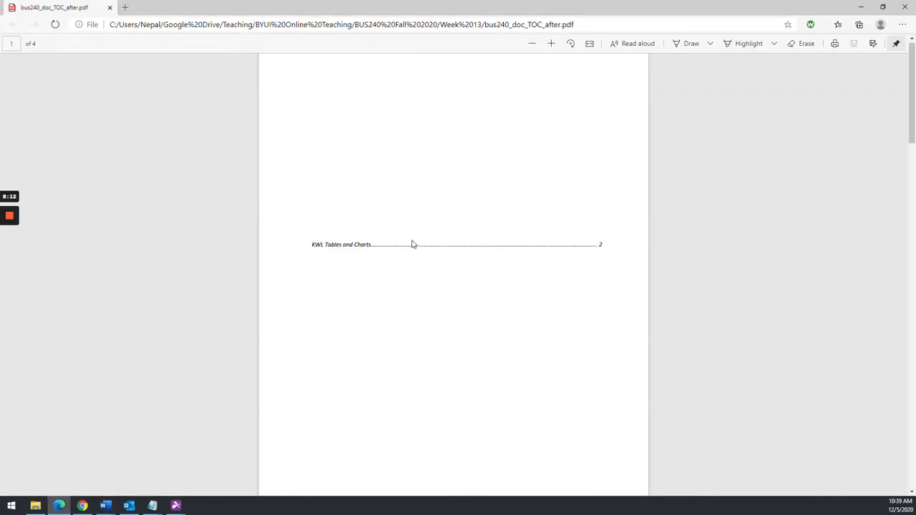
pyautogui.scroll(3, 412, 245)
pyautogui.hotkey('alt', 'Tab')
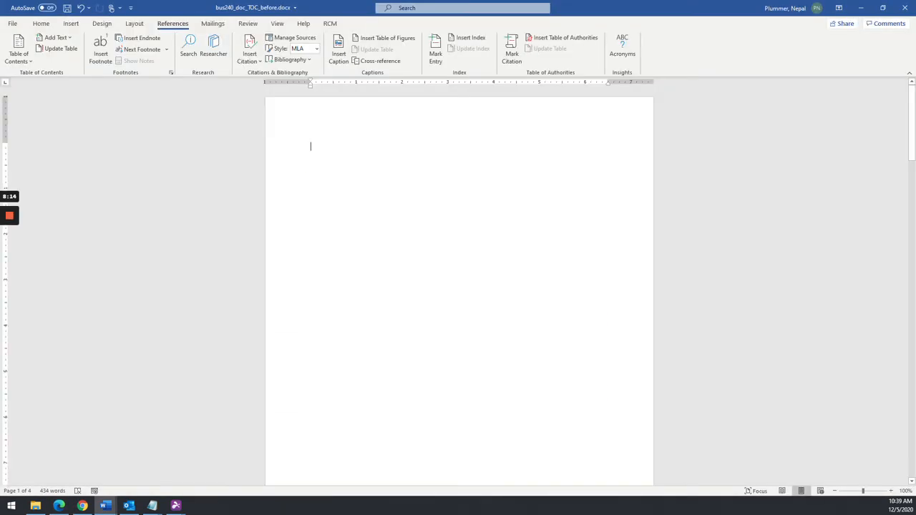
pyautogui.click(17, 56)
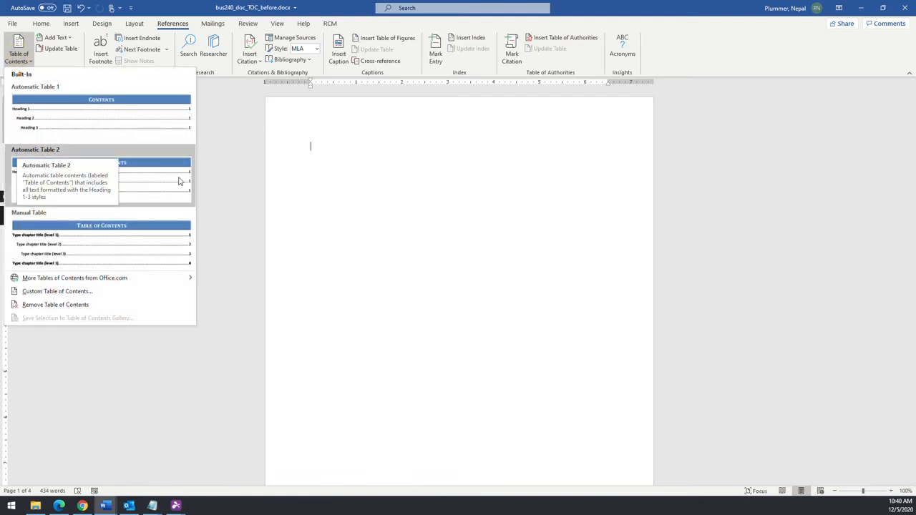
pyautogui.click(113, 172)
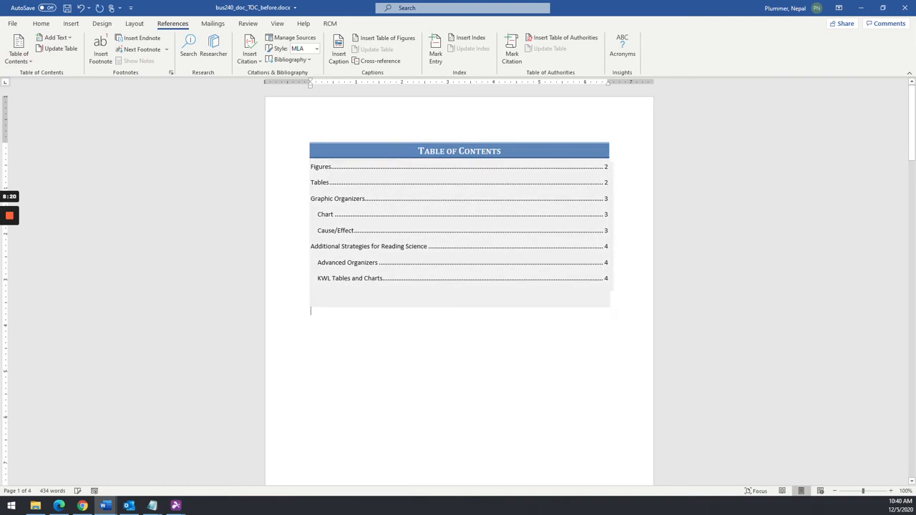
pyautogui.click(529, 348)
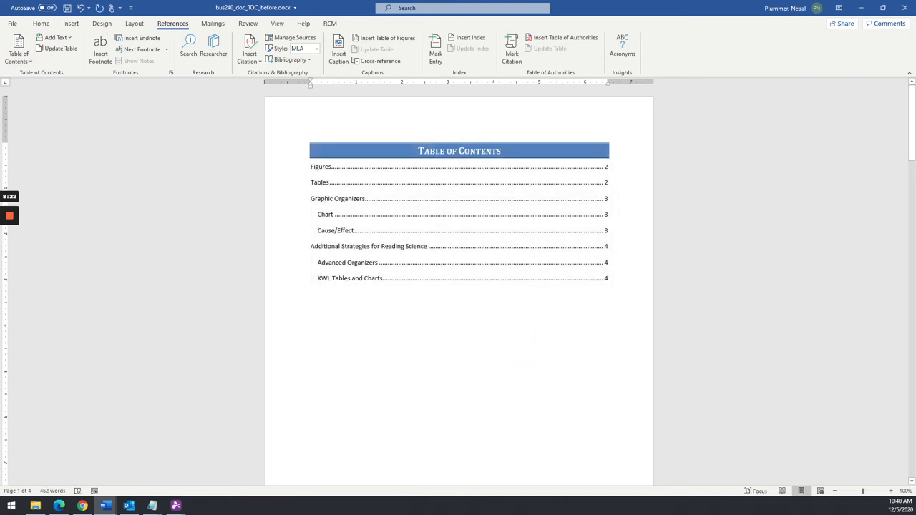
# Step: Insert a Plain Number 2 page number at the bottom of the page in the first page's footer
pyautogui.scroll(-4, 461, 430)
pyautogui.doubleClick(461, 436)
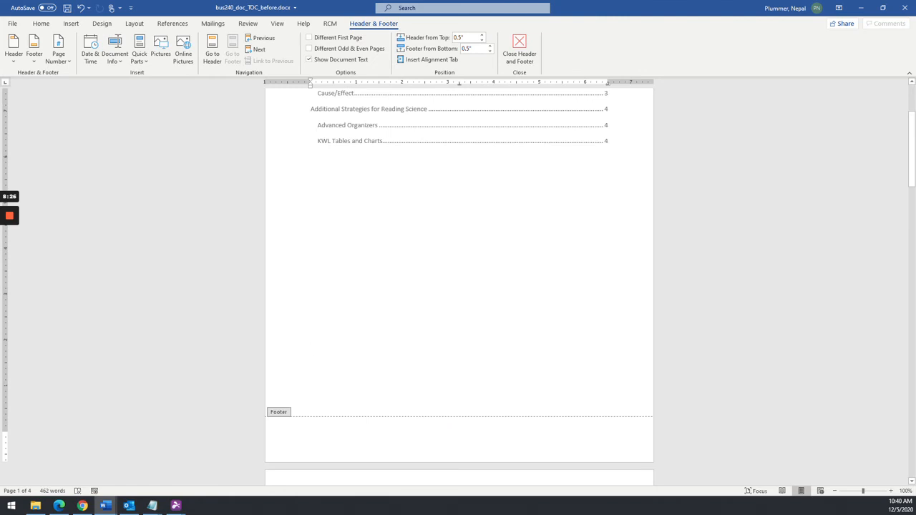
pyautogui.click(60, 64)
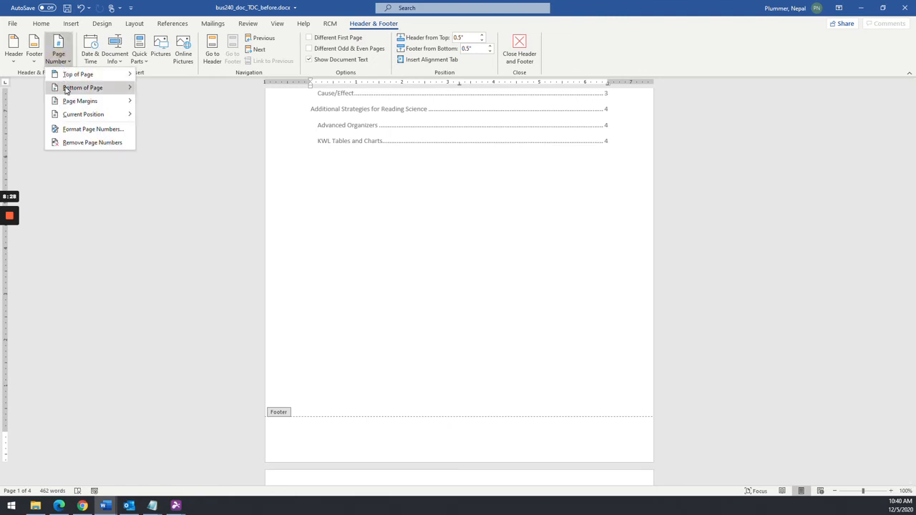
pyautogui.moveTo(79, 88)
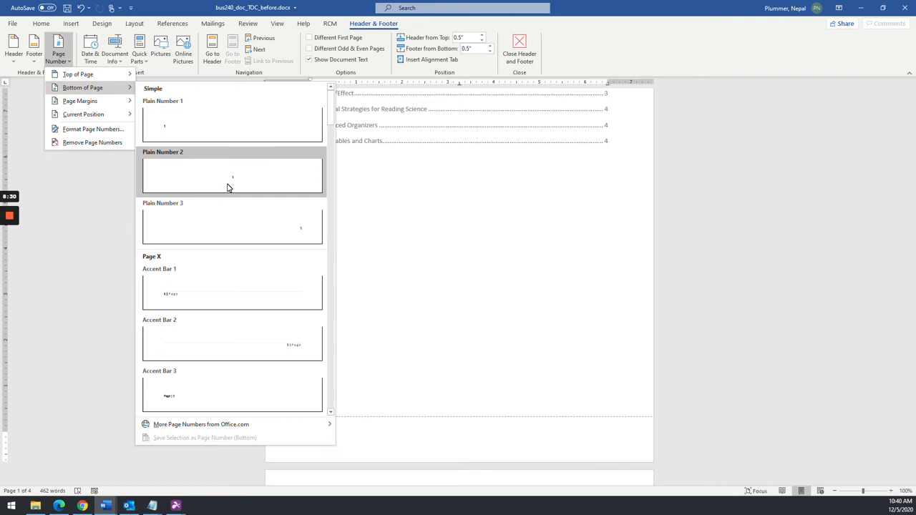
pyautogui.click(229, 188)
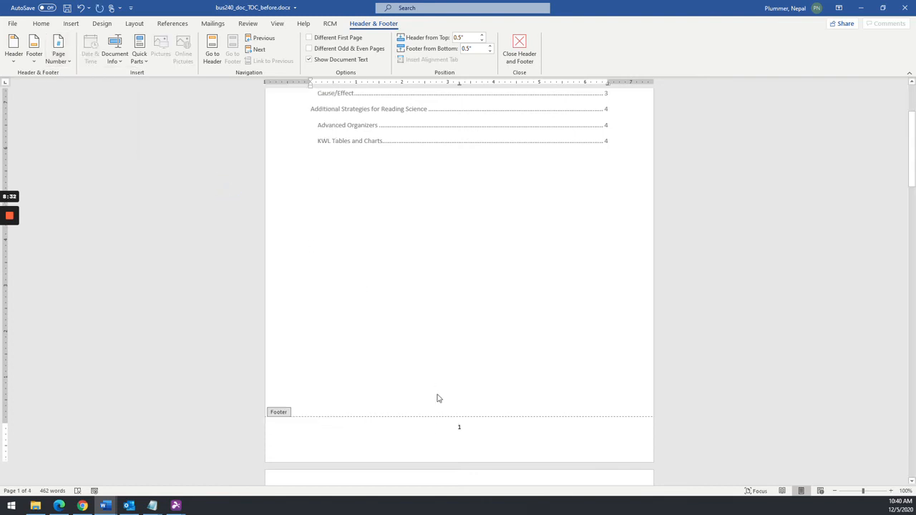
# Step: Set the footer page number format to lowercase Roman numerals (i, ii, iii)
pyautogui.click(461, 426)
pyautogui.rightClick(461, 427)
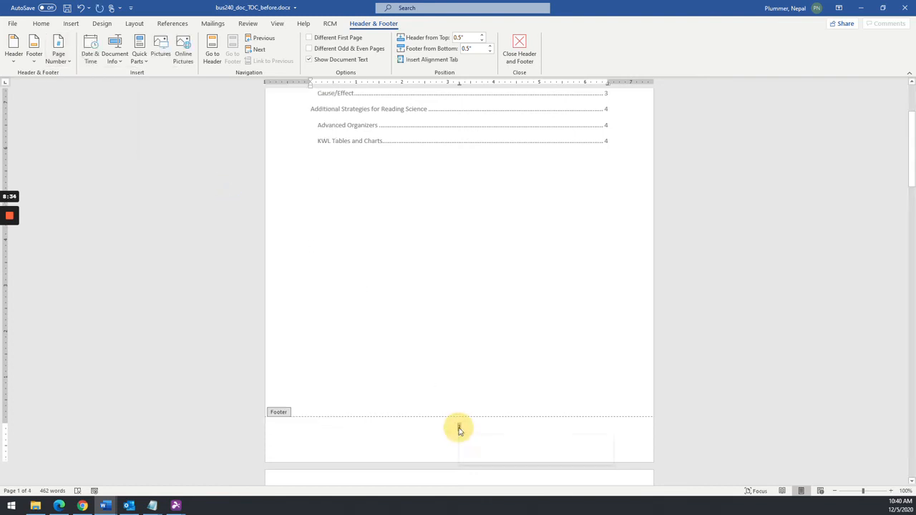
pyautogui.click(491, 405)
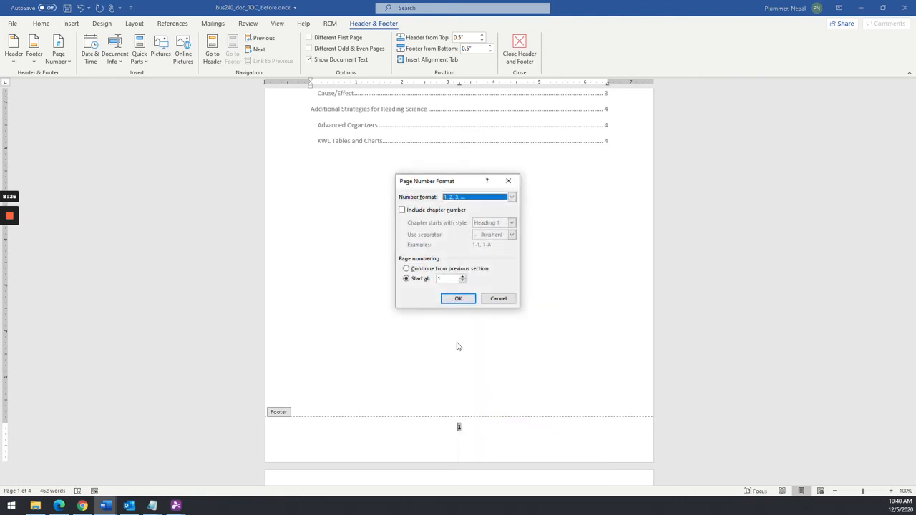
pyautogui.click(464, 198)
pyautogui.click(458, 231)
pyautogui.click(448, 300)
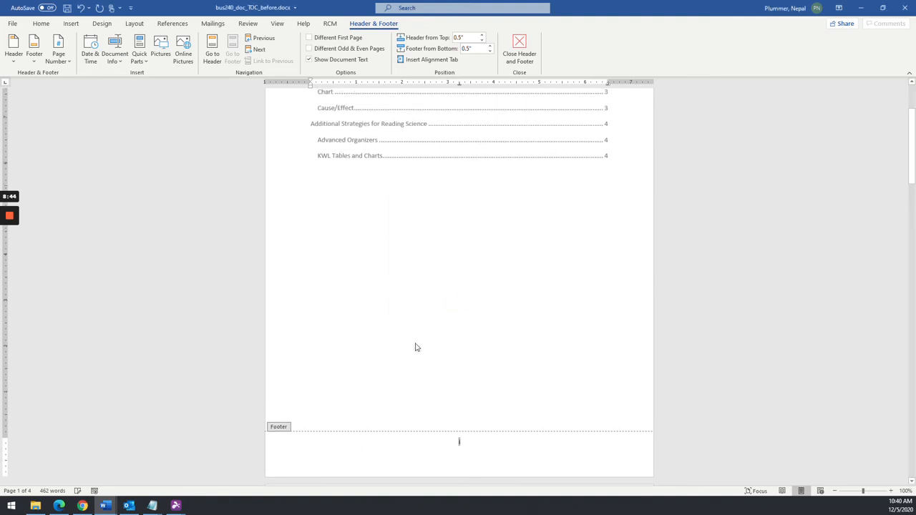
# Step: Leave the footer and check the page numbers at the bottom of the following pages, ending at the page with the Roots table
pyautogui.scroll(-10, 415, 346)
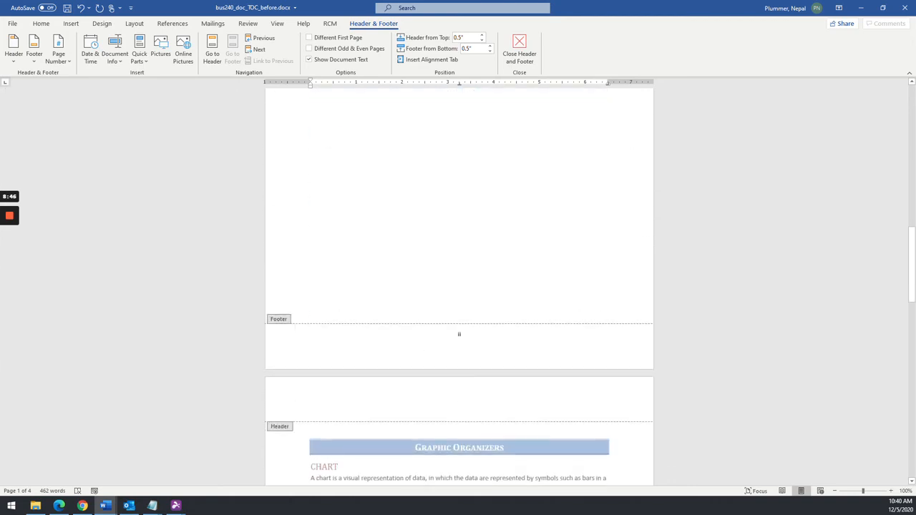
pyautogui.doubleClick(435, 262)
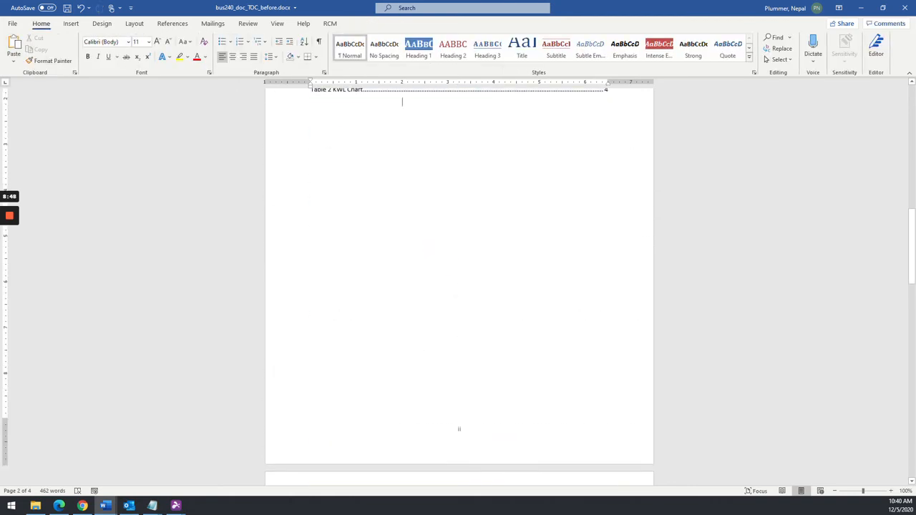
pyautogui.scroll(-5, 401, 103)
pyautogui.scroll(-5, 454, 378)
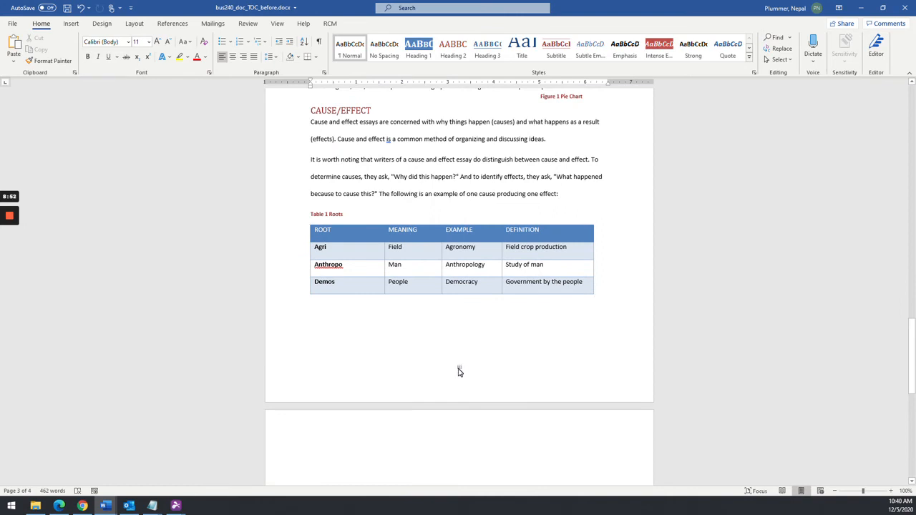
pyautogui.scroll(-10, 459, 371)
pyautogui.scroll(10, 459, 410)
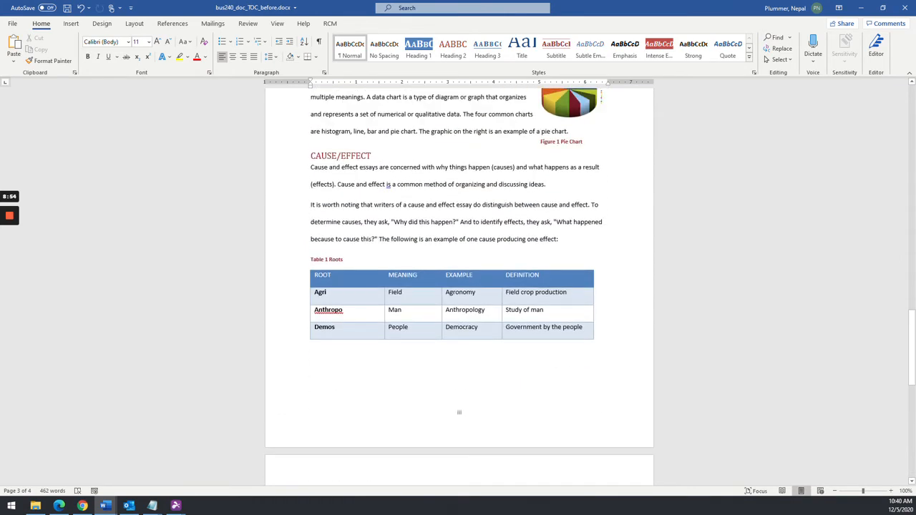
pyautogui.click(459, 415)
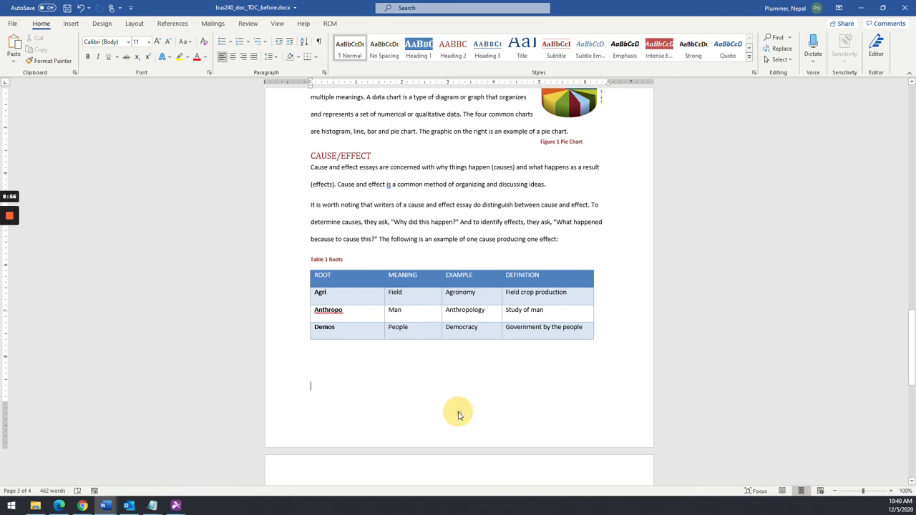
# Step: In the footer of the Roots table page, set the page number format to Arabic numerals (1, 2, 3), using the Start at option
pyautogui.doubleClick(459, 415)
pyautogui.rightClick(459, 413)
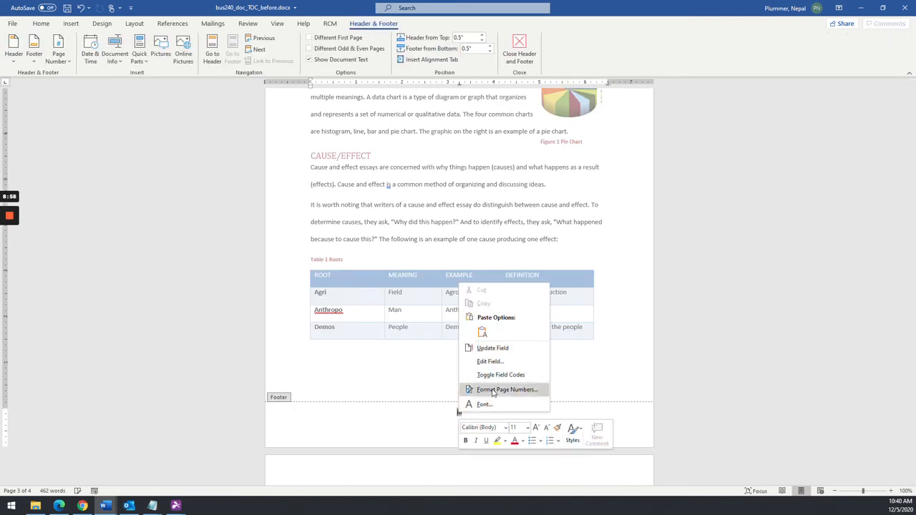
pyautogui.click(493, 391)
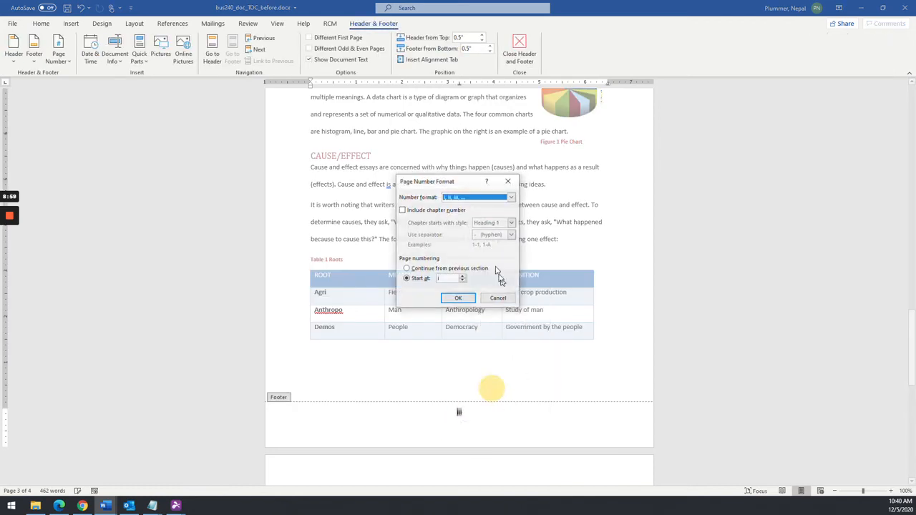
pyautogui.click(418, 270)
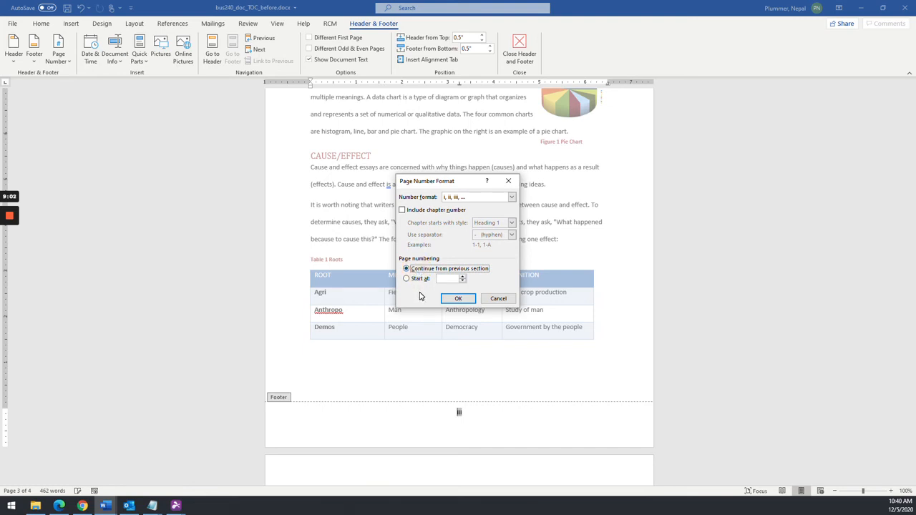
pyautogui.click(464, 277)
pyautogui.click(428, 270)
pyautogui.click(406, 279)
pyautogui.click(458, 197)
pyautogui.click(456, 207)
pyautogui.click(458, 300)
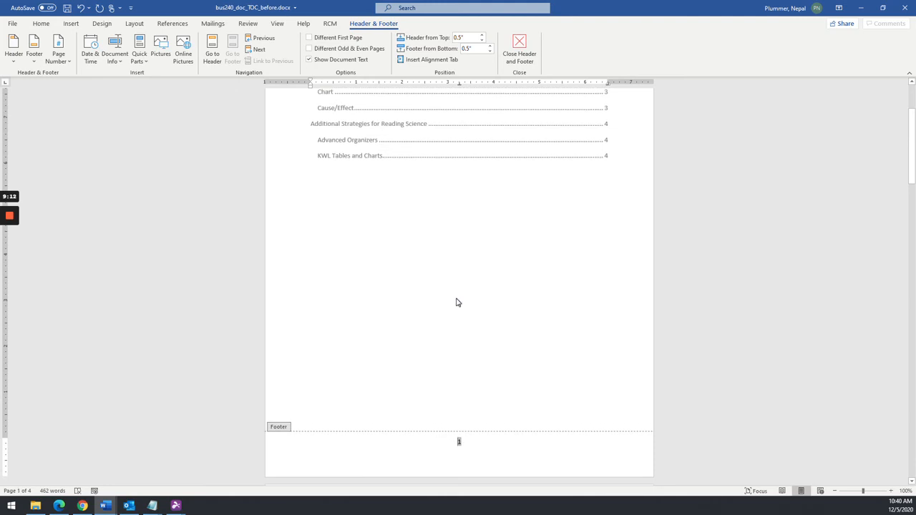
# Step: Check the footer page numbers from the table of contents page through to the page with the KWL table
pyautogui.scroll(-20, 456, 302)
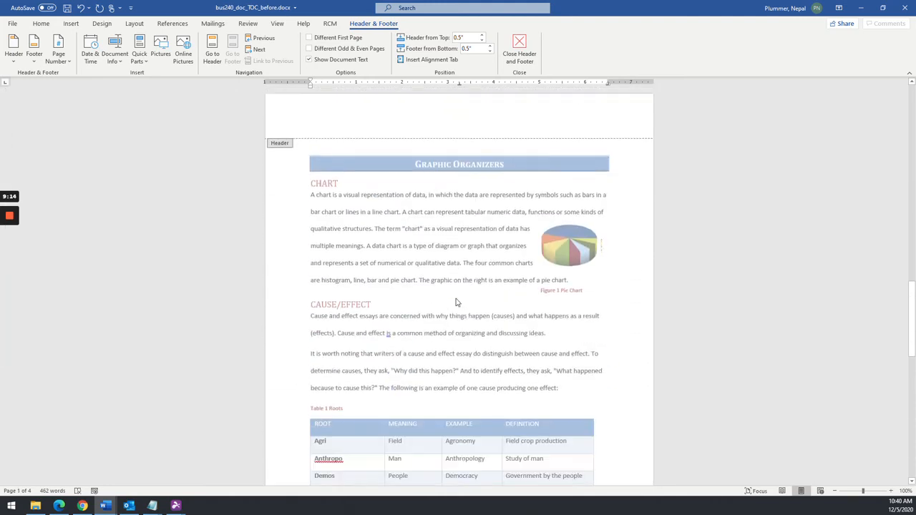
pyautogui.scroll(-10, 456, 302)
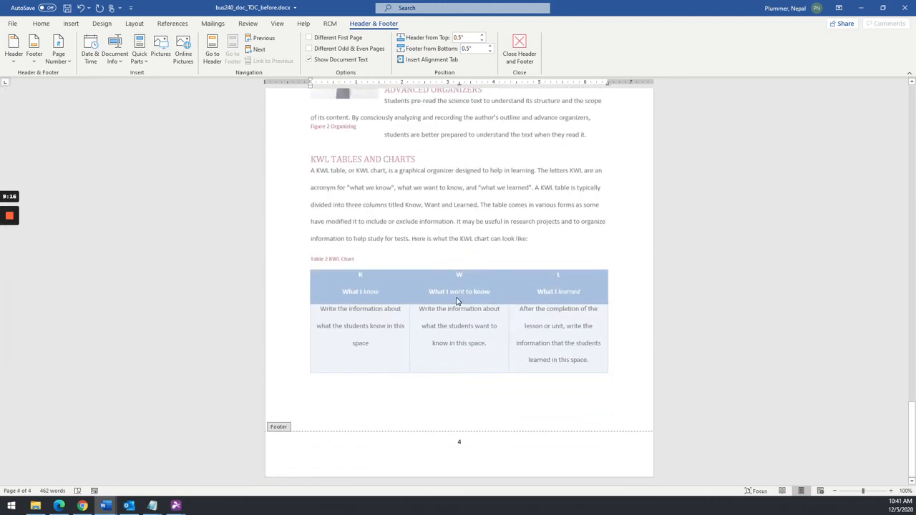
pyautogui.scroll(20, 456, 302)
pyautogui.moveTo(10, 214)
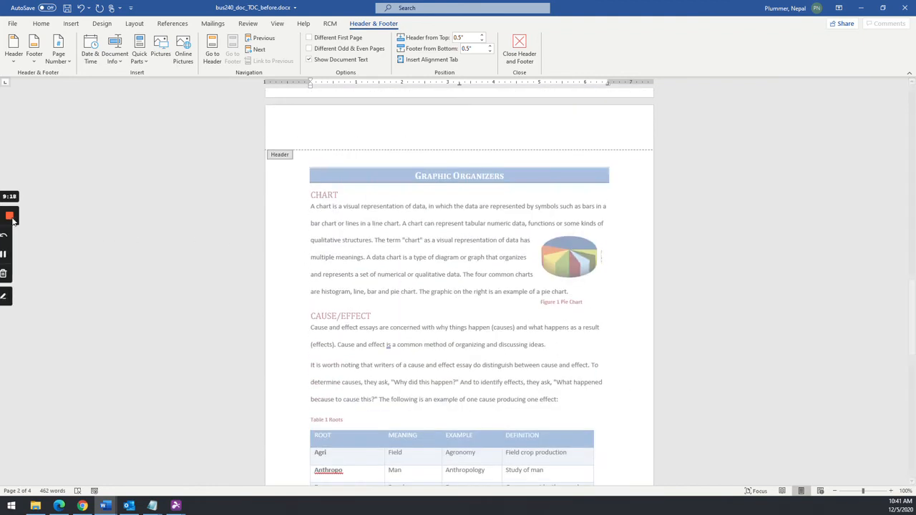
pyautogui.click(11, 255)
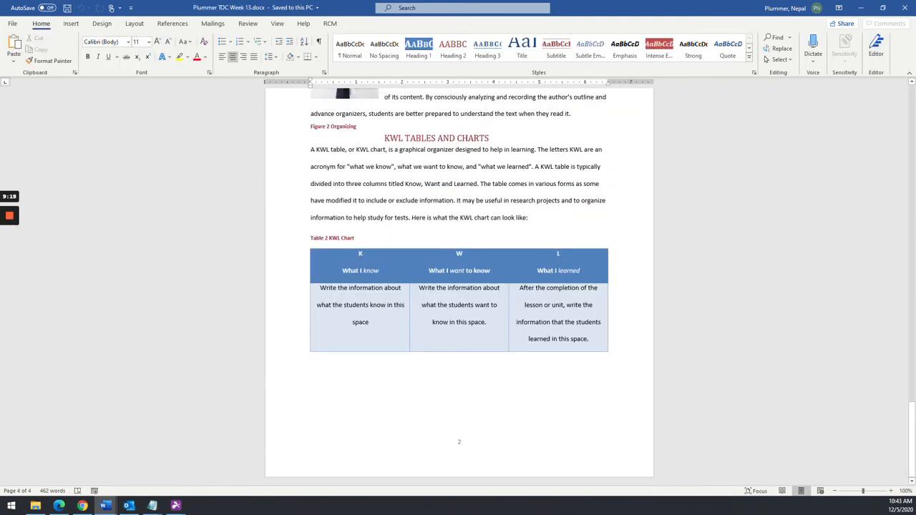
# Step: Review the footer page numbers on every page of the finished Week 13 document, returning to the Figures and Tables lists
pyautogui.scroll(15, 480, 461)
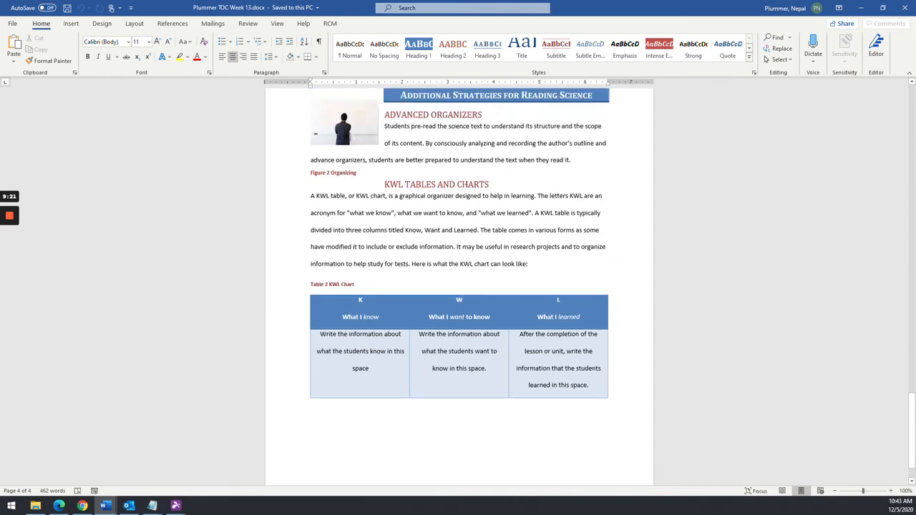
pyautogui.scroll(20, 478, 463)
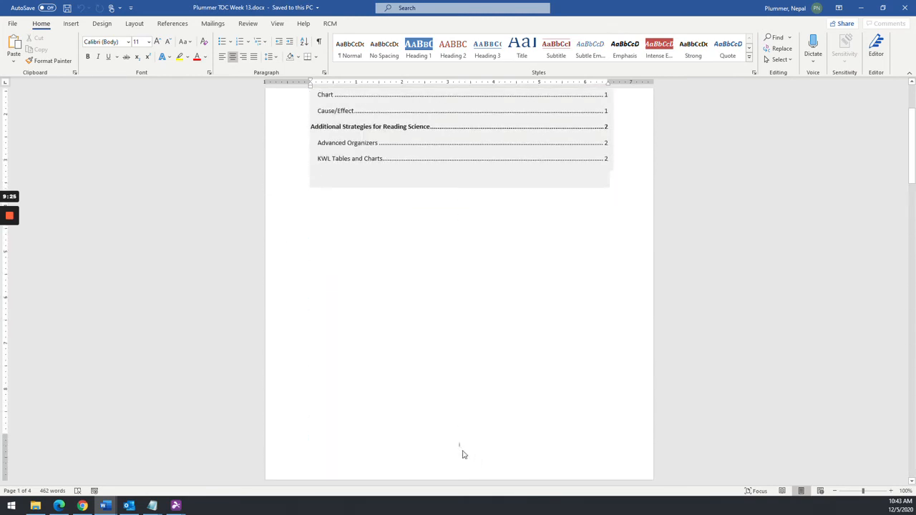
pyautogui.scroll(-5, 459, 445)
pyautogui.scroll(7, 459, 429)
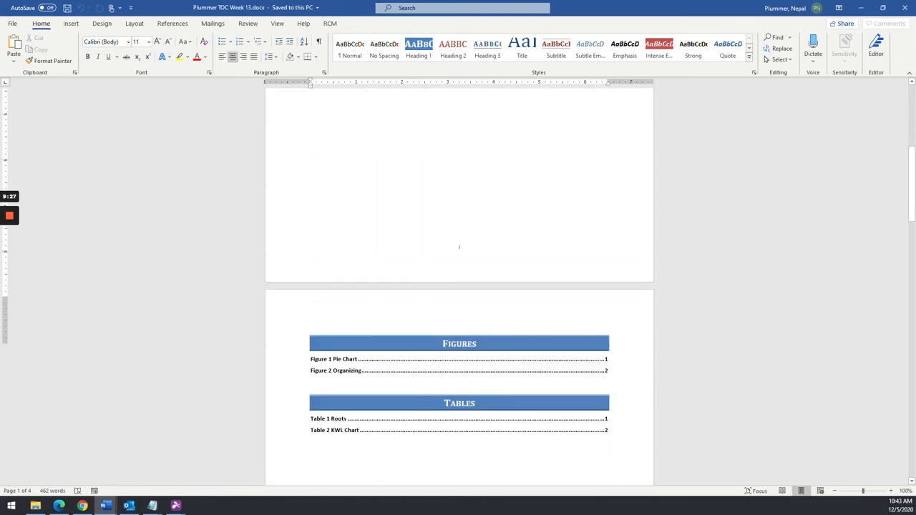
pyautogui.scroll(-3, 459, 358)
pyautogui.scroll(-7, 459, 359)
pyautogui.scroll(3, 459, 359)
pyautogui.scroll(-3, 451, 405)
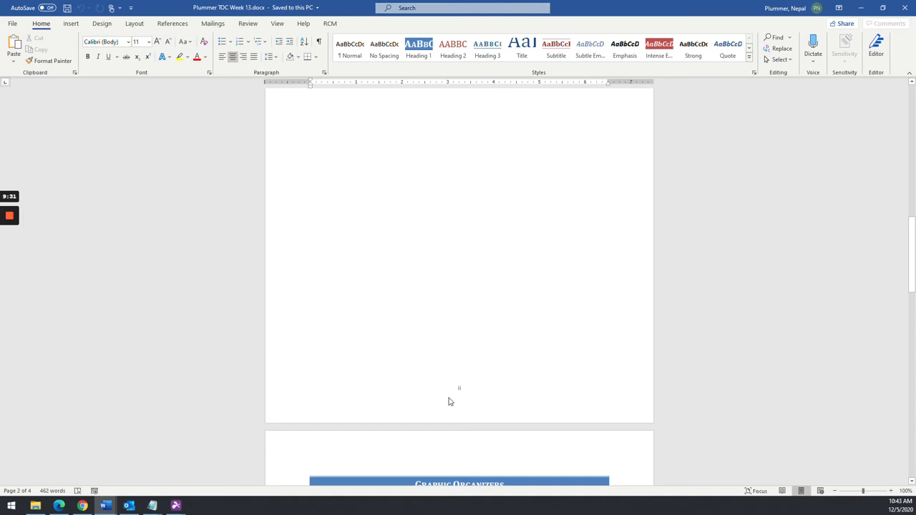
pyautogui.scroll(-9, 449, 399)
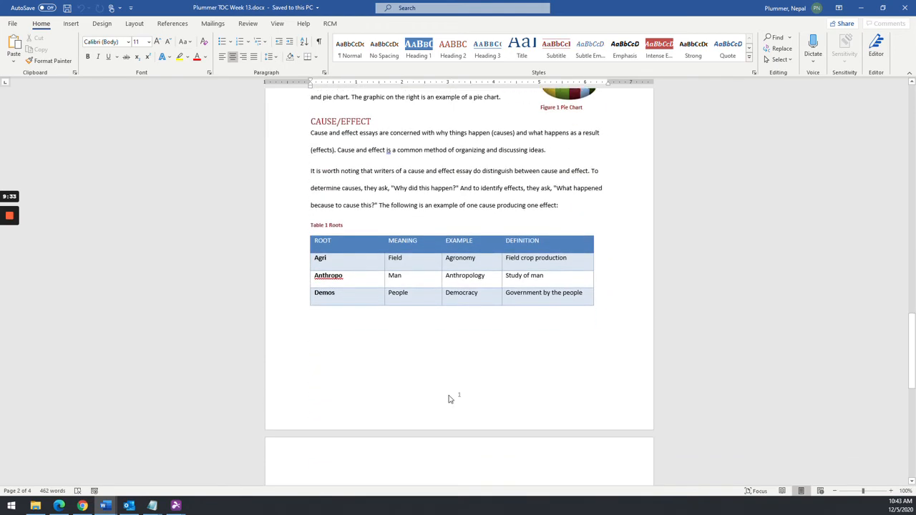
pyautogui.scroll(-8, 461, 450)
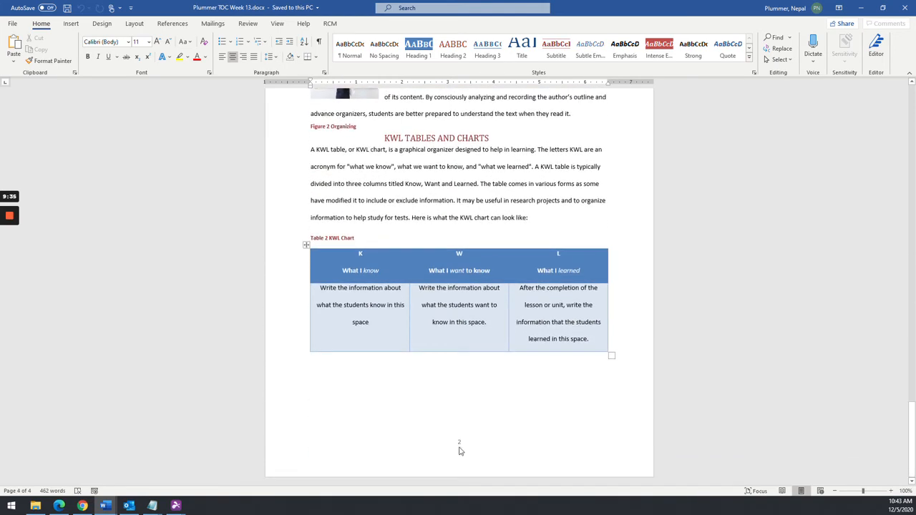
pyautogui.scroll(20, 459, 286)
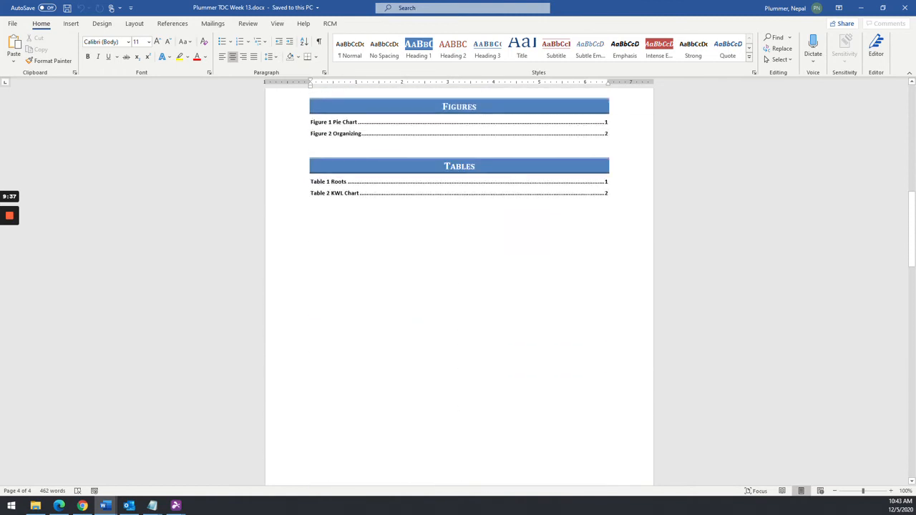
pyautogui.scroll(2, 461, 449)
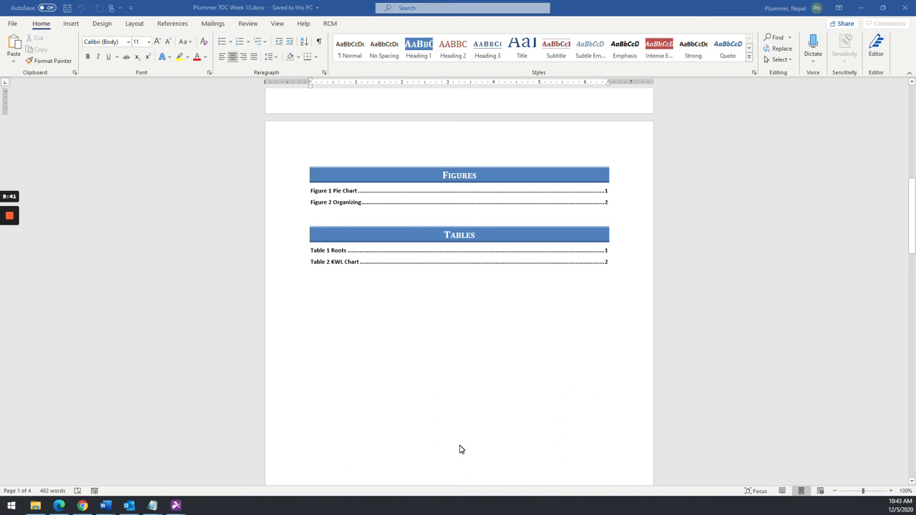
# Step: Compare the document's Figures, Tables and Table of Contents pages with the example PDF in Edge, and return to Word
pyautogui.hotkey('alt', 'Tab')
pyautogui.scroll(-7, 400, 393)
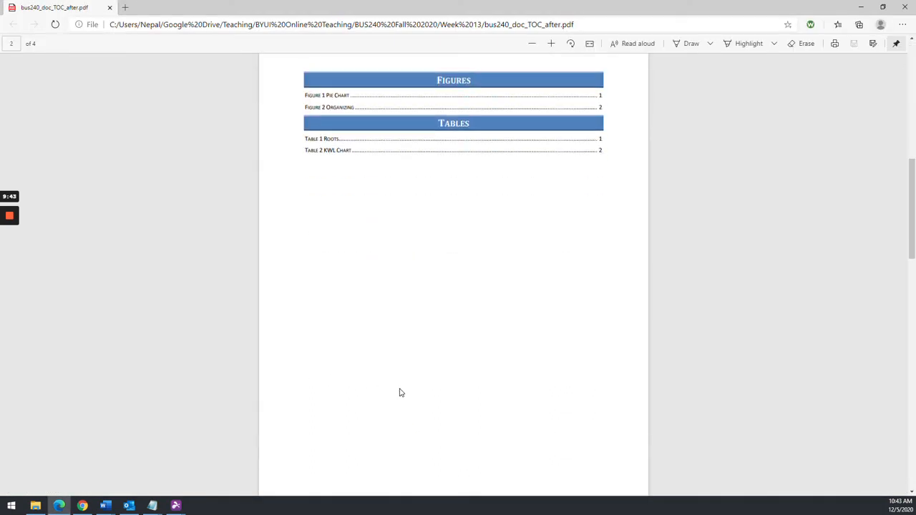
pyautogui.scroll(1, 400, 392)
pyautogui.hotkey('alt', 'Tab')
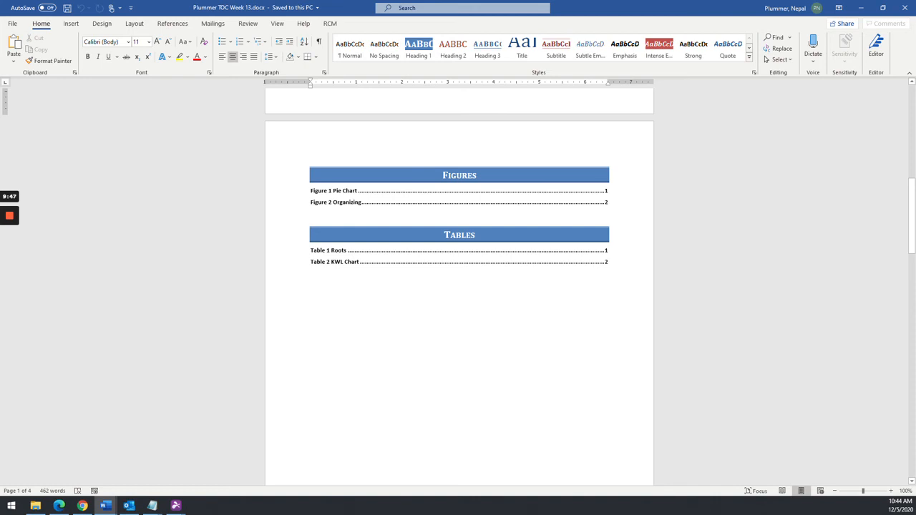
pyautogui.hotkey('ctrl', 'Home')
pyautogui.hotkey('alt', 'Tab')
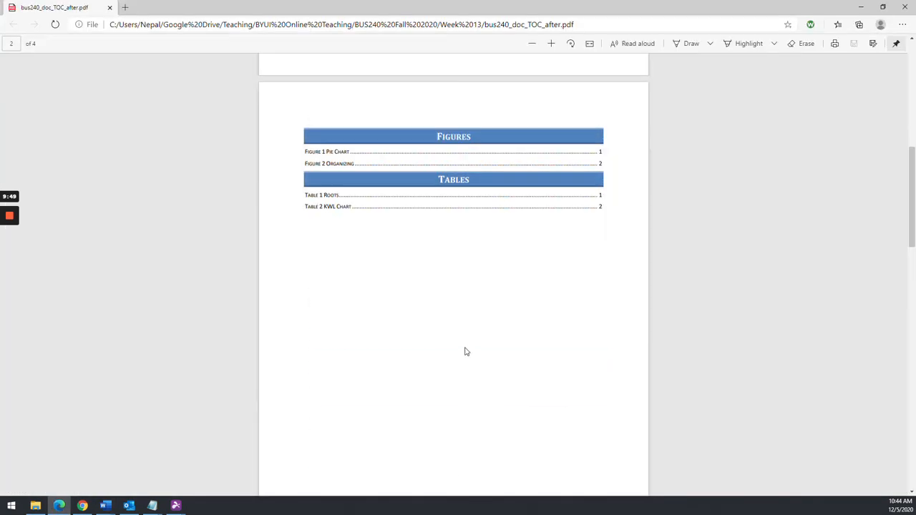
pyautogui.scroll(5, 464, 352)
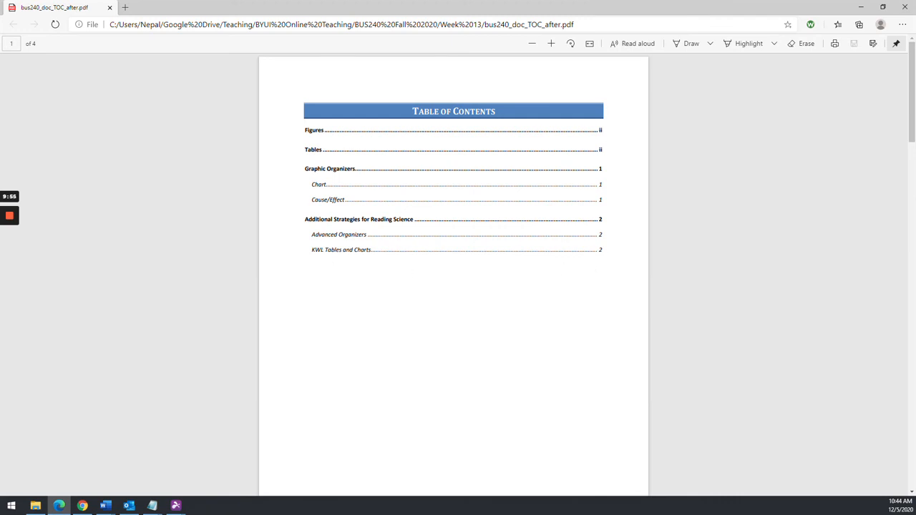
pyautogui.hotkey('alt', 'Tab')
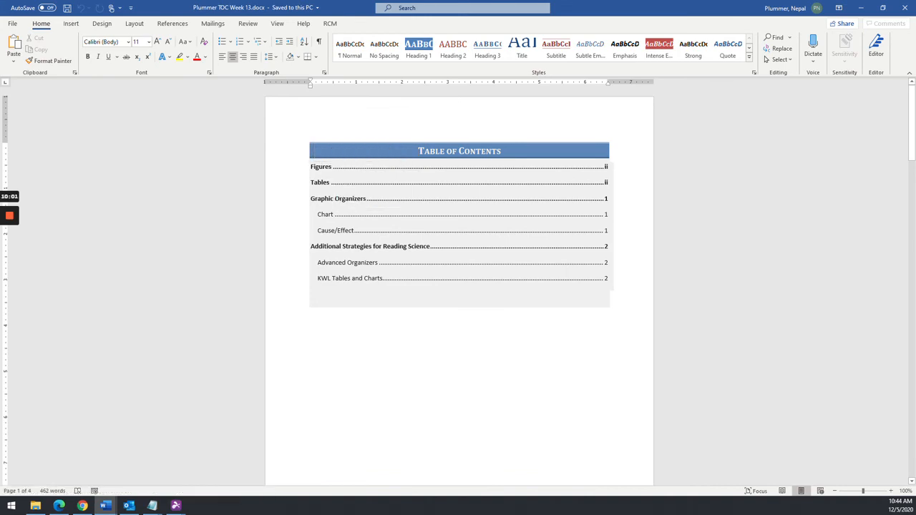
# Step: Look over the built-in layouts available for the table of contents and leave the list without choosing one
pyautogui.click(336, 184)
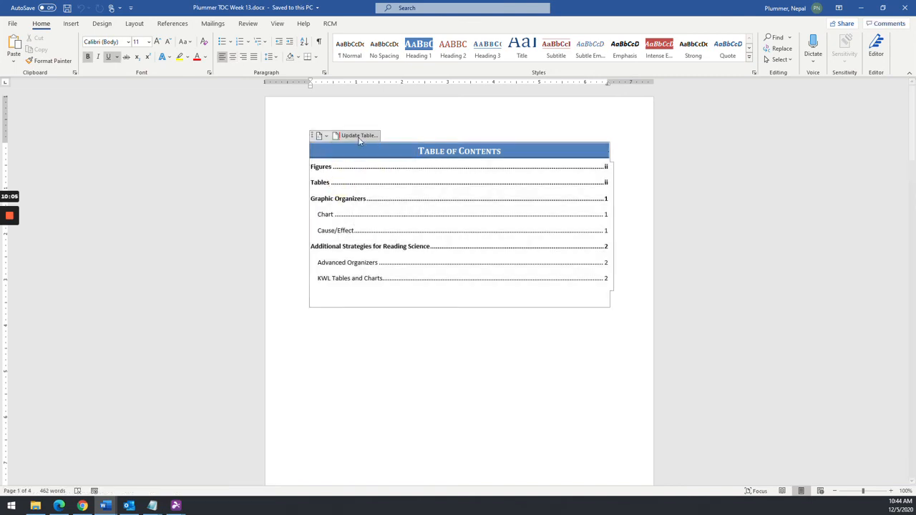
pyautogui.click(327, 136)
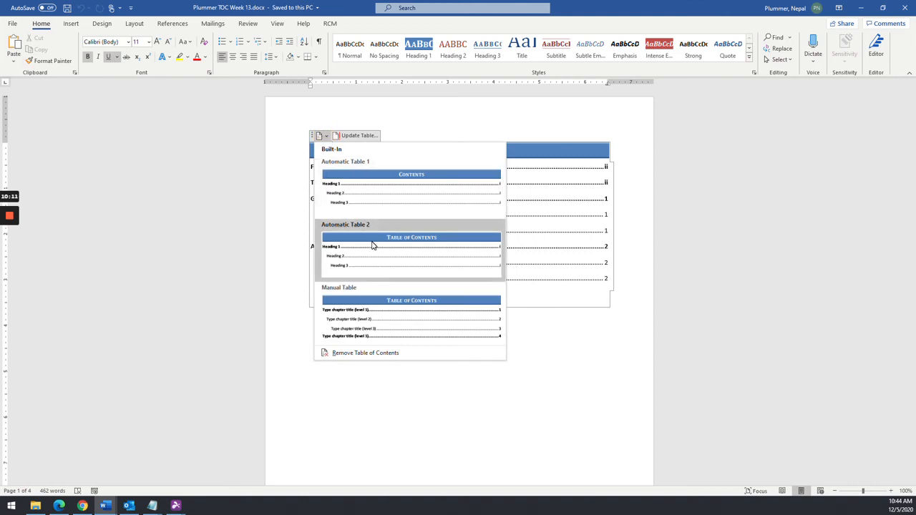
pyautogui.click(587, 363)
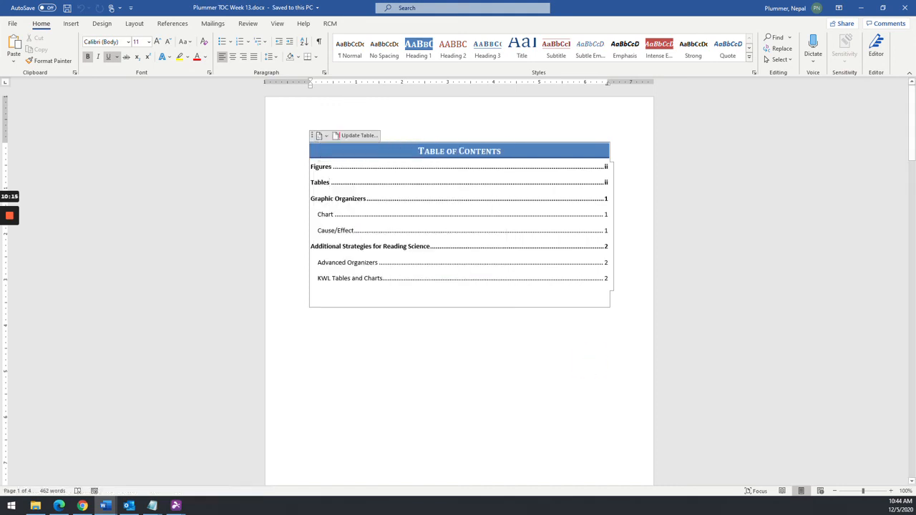
# Step: Select the table of contents on the first page and run its Update Table command
pyautogui.click(313, 134)
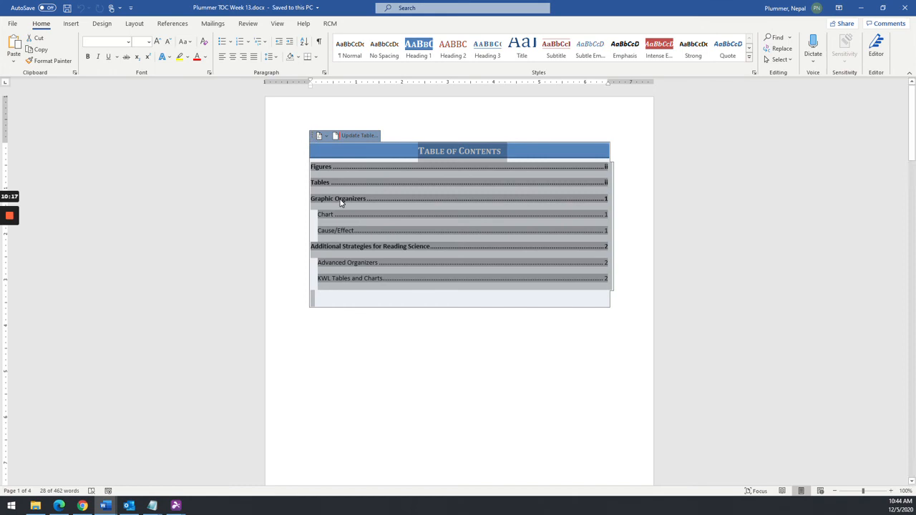
pyautogui.click(341, 202)
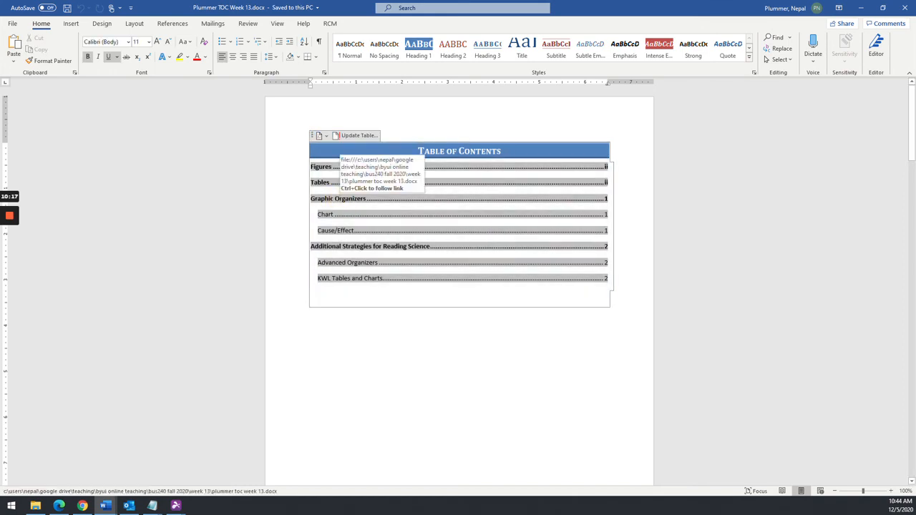
pyautogui.click(359, 136)
pyautogui.click(501, 265)
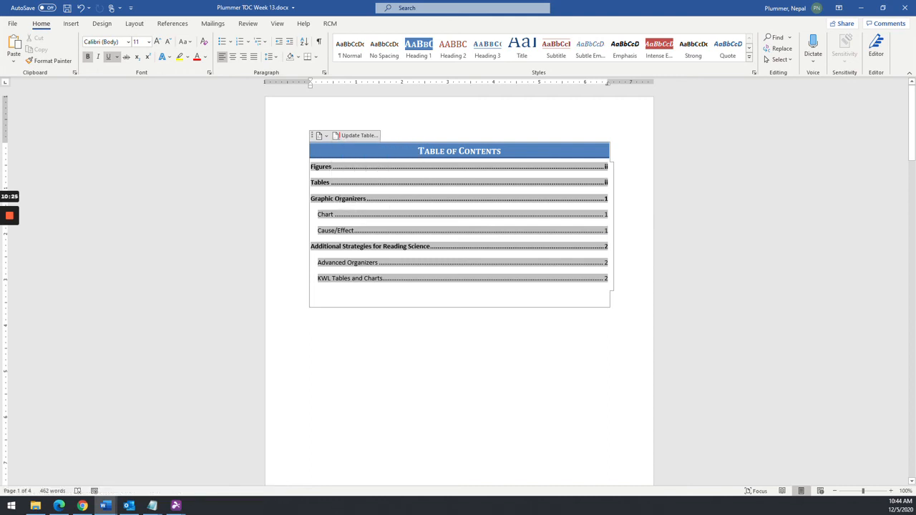
pyautogui.click(381, 328)
pyautogui.click(323, 248)
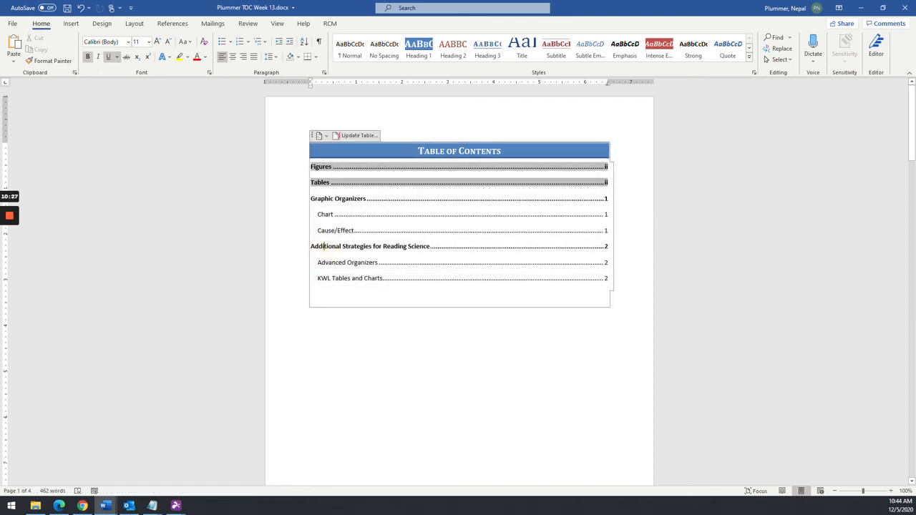
pyautogui.rightClick(325, 250)
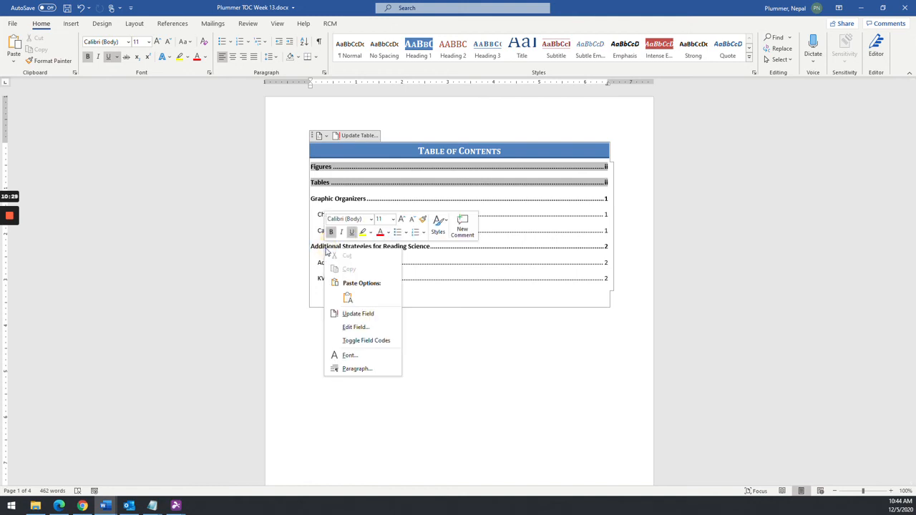
pyautogui.click(439, 270)
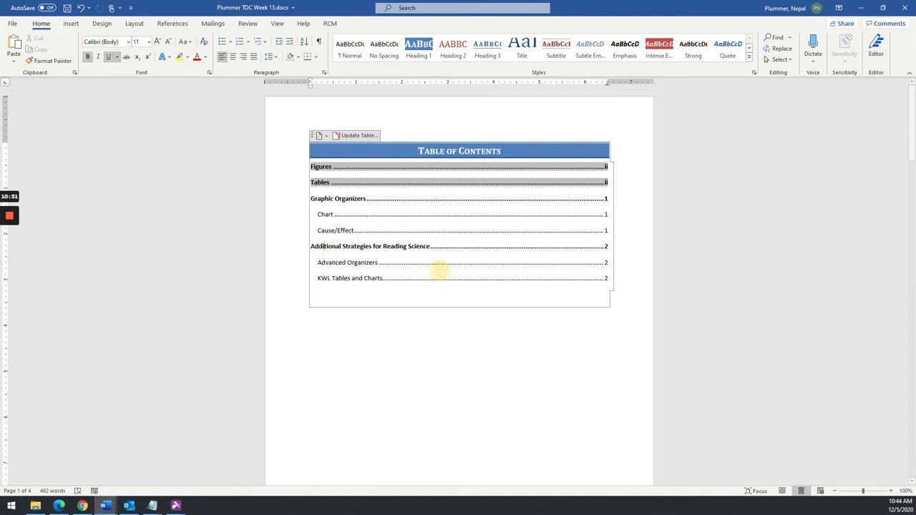
pyautogui.keyDown('shift'); pyautogui.click(342, 247); pyautogui.keyUp('shift')
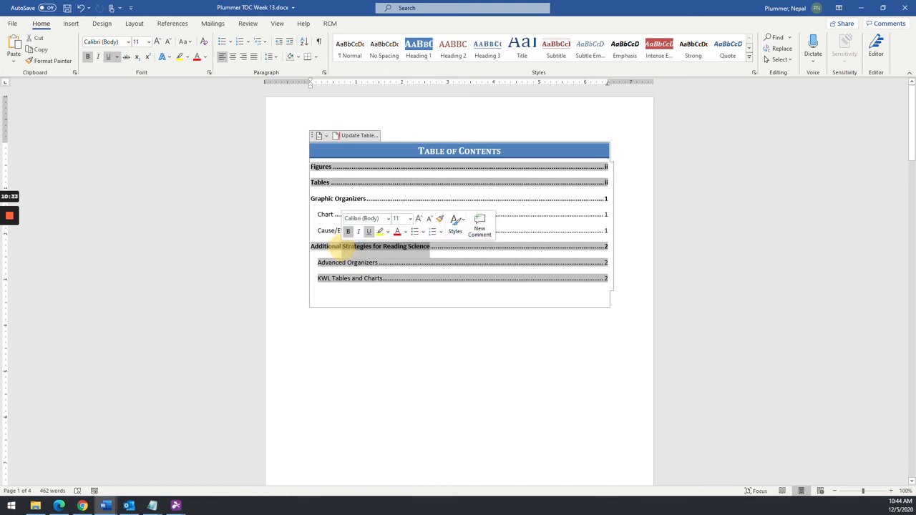
pyautogui.click(312, 246)
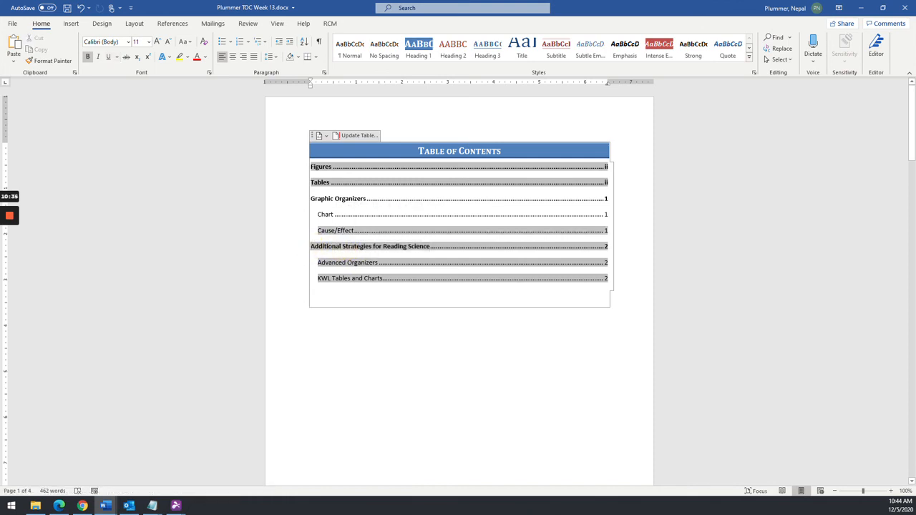
pyautogui.click(321, 199)
pyautogui.click(367, 350)
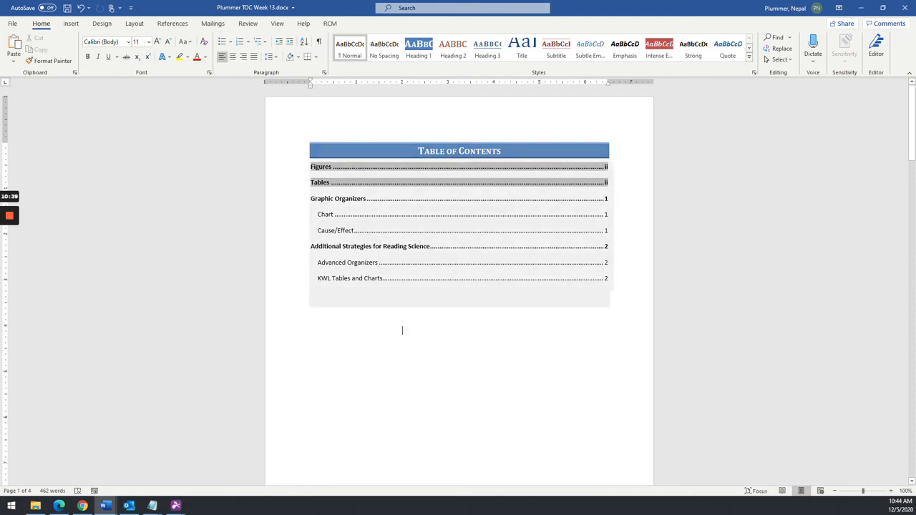
pyautogui.scroll(-9, 423, 393)
pyautogui.scroll(-20, 459, 175)
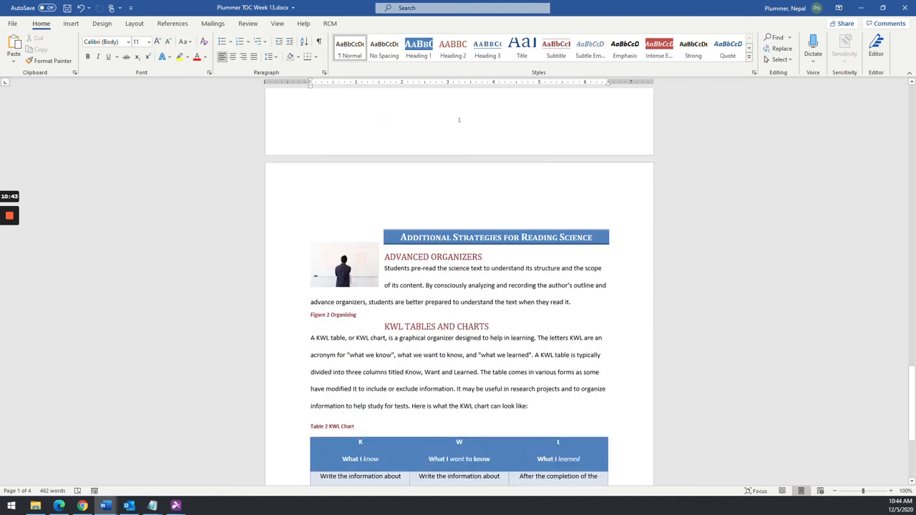
pyautogui.scroll(20, 393, 285)
pyautogui.click(390, 283)
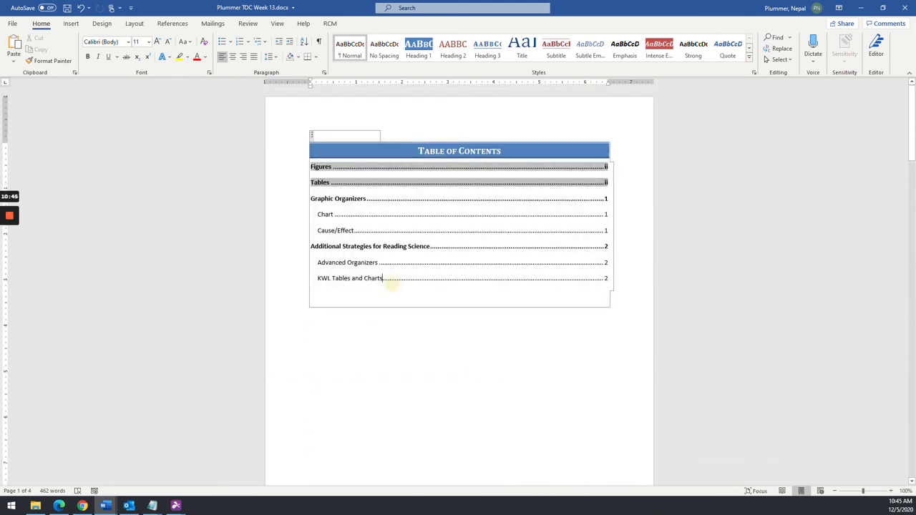
# Step: Update the table of contents on the first page, choosing to update page numbers only, and clear its selection
pyautogui.click(354, 136)
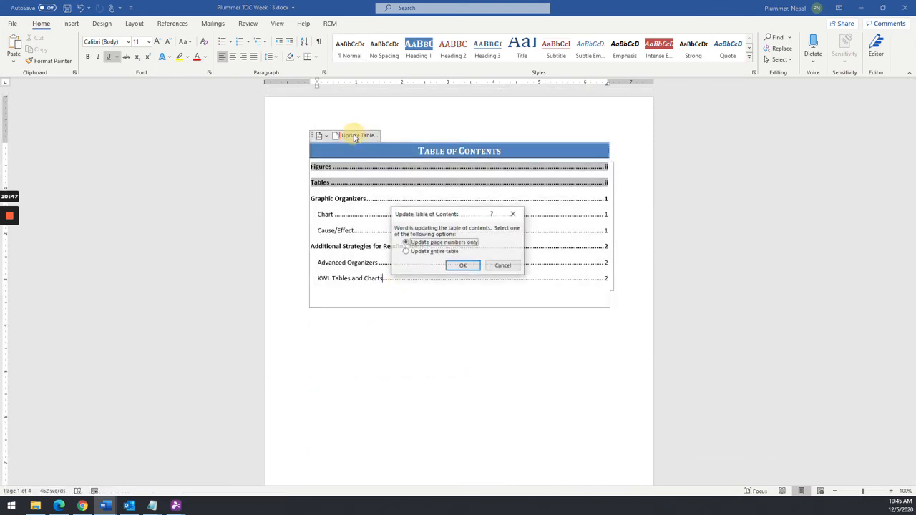
pyautogui.click(464, 265)
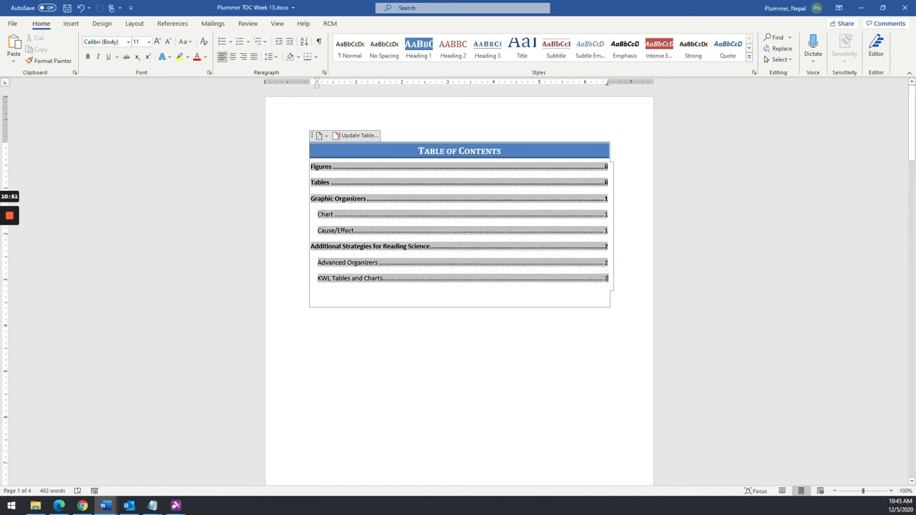
pyautogui.click(538, 368)
pyautogui.click(356, 363)
pyautogui.click(365, 200)
pyautogui.click(426, 123)
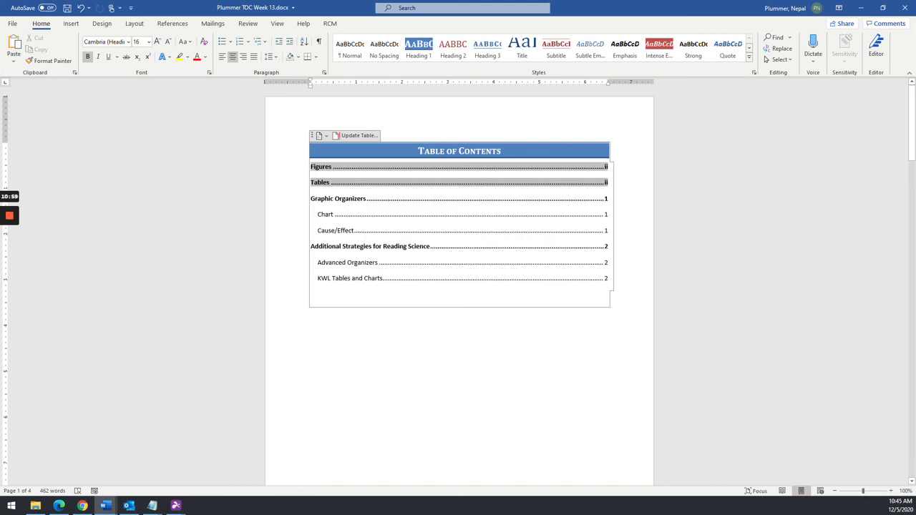
# Step: Review the Figures and Tables lists and the start of the Graphic Organizers page, and return to the table of contents
pyautogui.scroll(-10, 459, 287)
pyautogui.scroll(1, 460, 287)
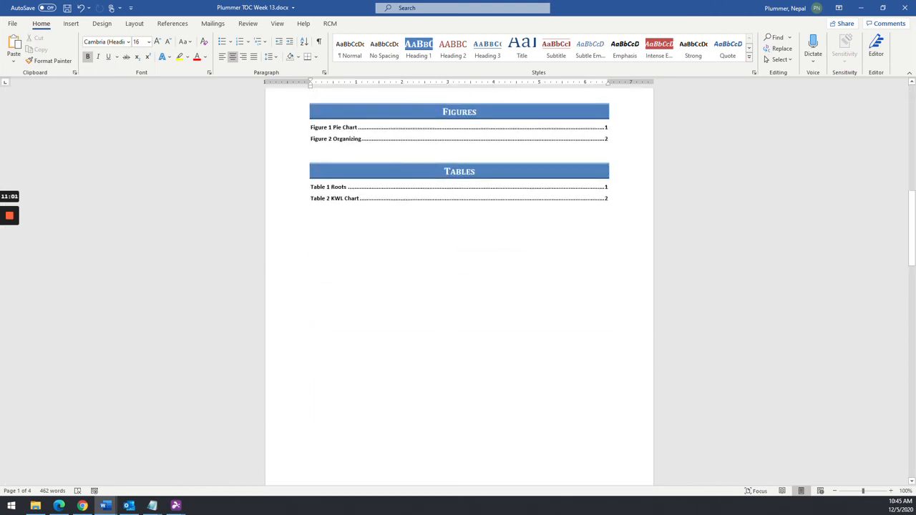
pyautogui.scroll(-7, 459, 286)
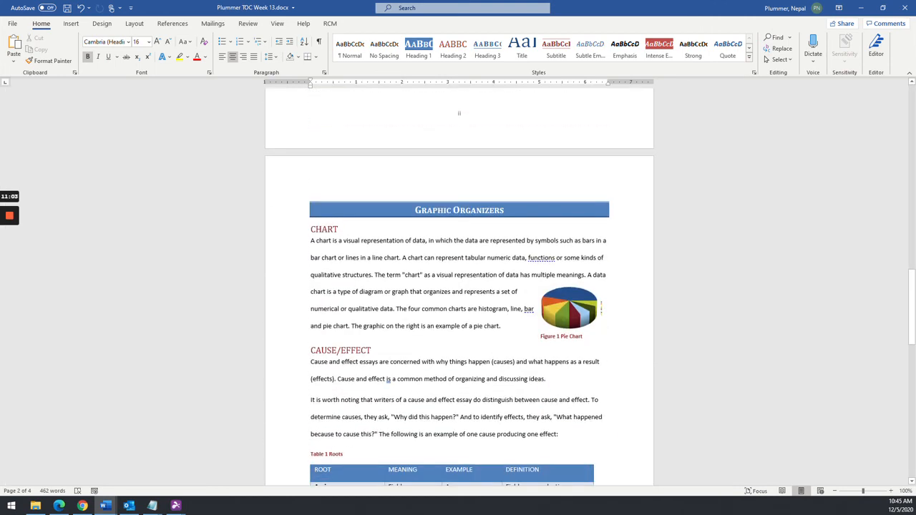
pyautogui.scroll(8, 460, 287)
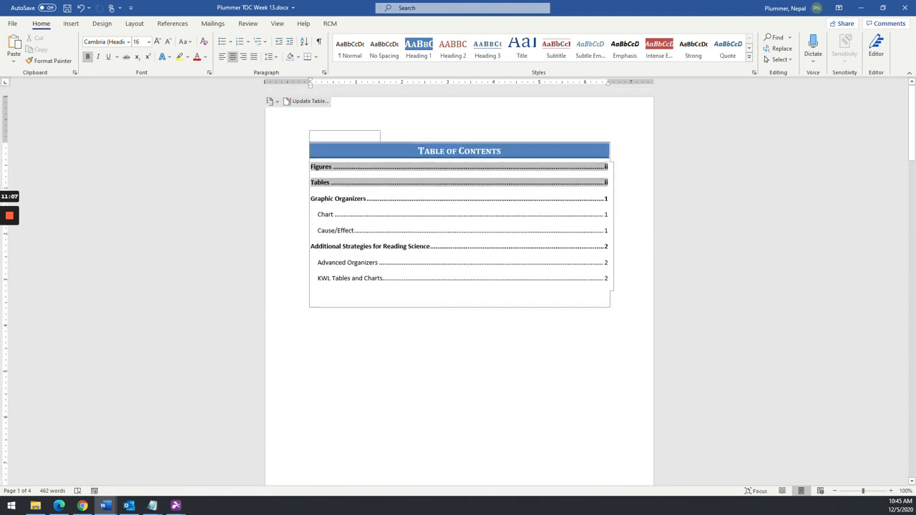
pyautogui.moveTo(3, 268)
pyautogui.scroll(-20, 544, 432)
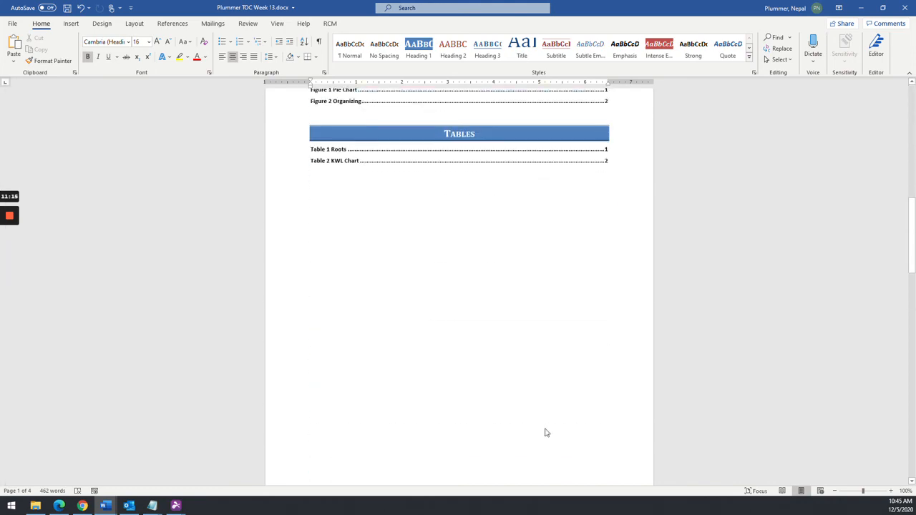
pyautogui.scroll(20, 460, 286)
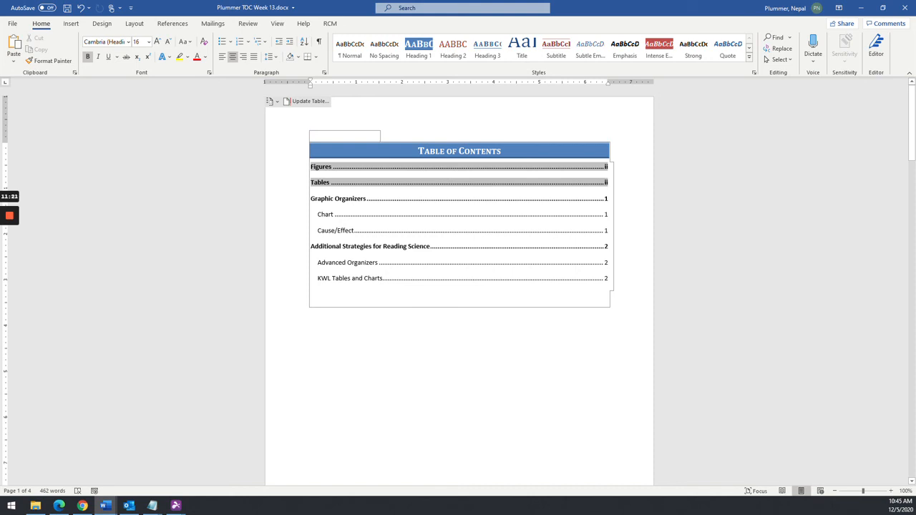
pyautogui.moveTo(10, 217)
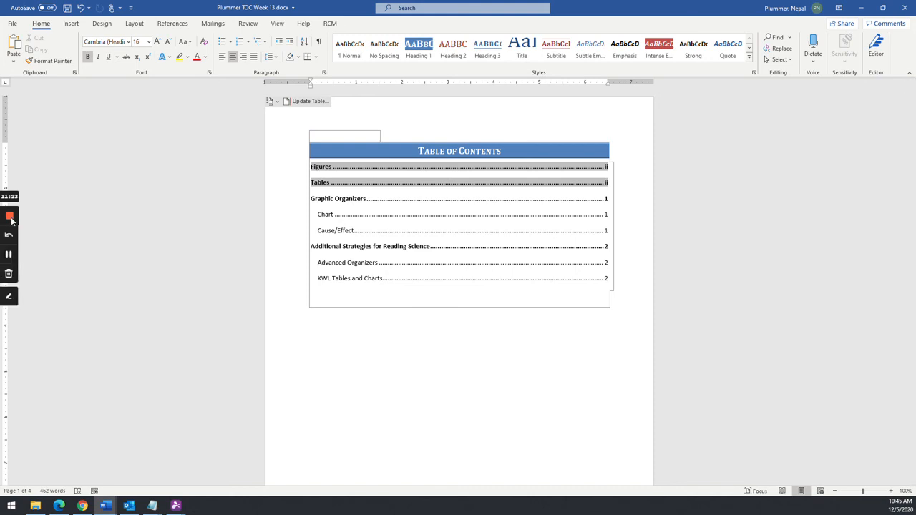